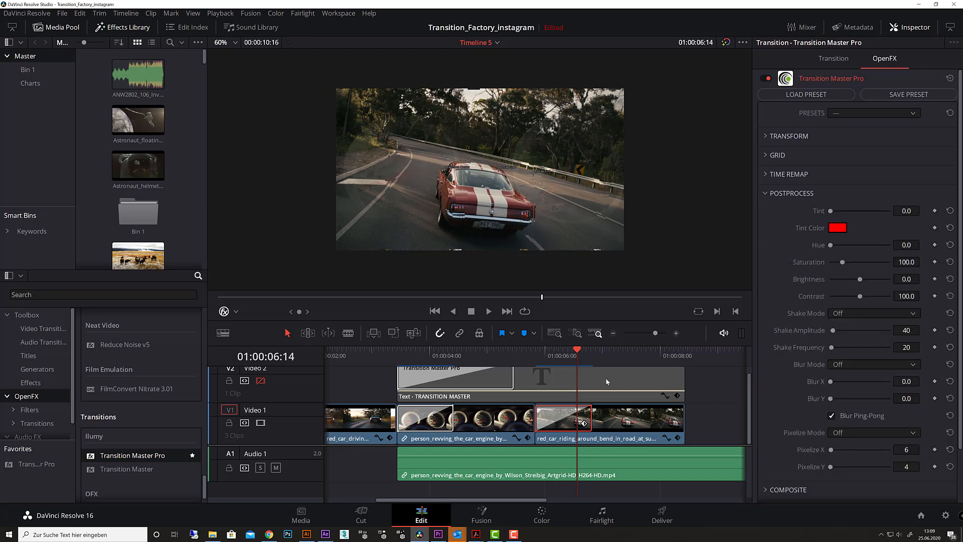
Reset all Transition Master Pro parameters to their defaults and park the playhead mid-transition at 01:00:06:08
mouse_move(578, 351)
mouse_down()
mouse_move(550, 355)
mouse_move(562, 357)
mouse_up()
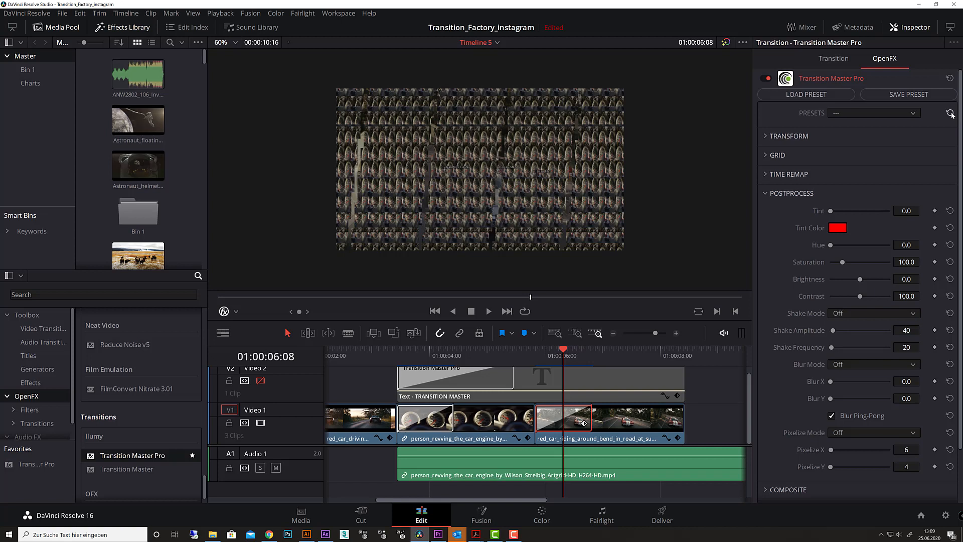
click(949, 79)
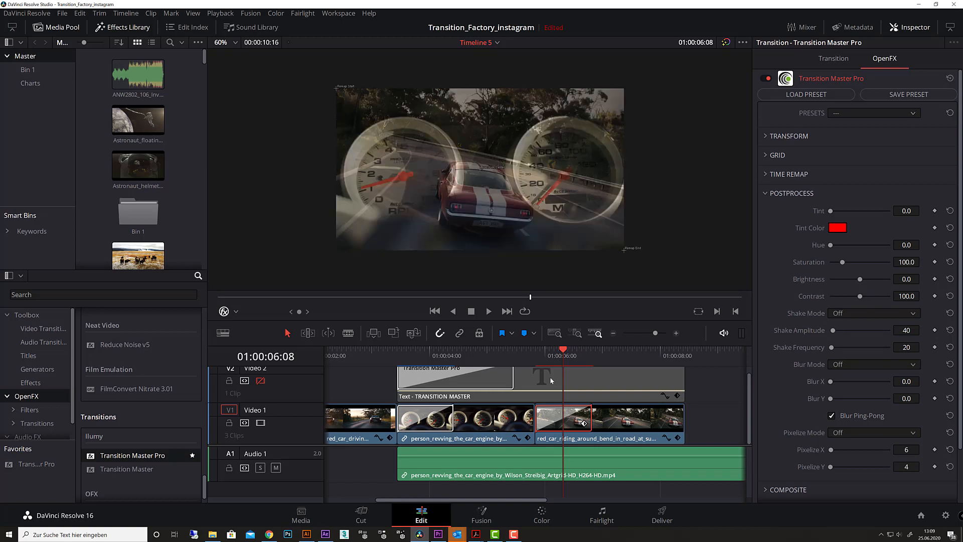
mouse_move(562, 354)
mouse_down()
mouse_move(551, 354)
mouse_move(563, 355)
mouse_up()
Set the transition's Offset X to 200 and scrub through the transition to check the movement
click(766, 137)
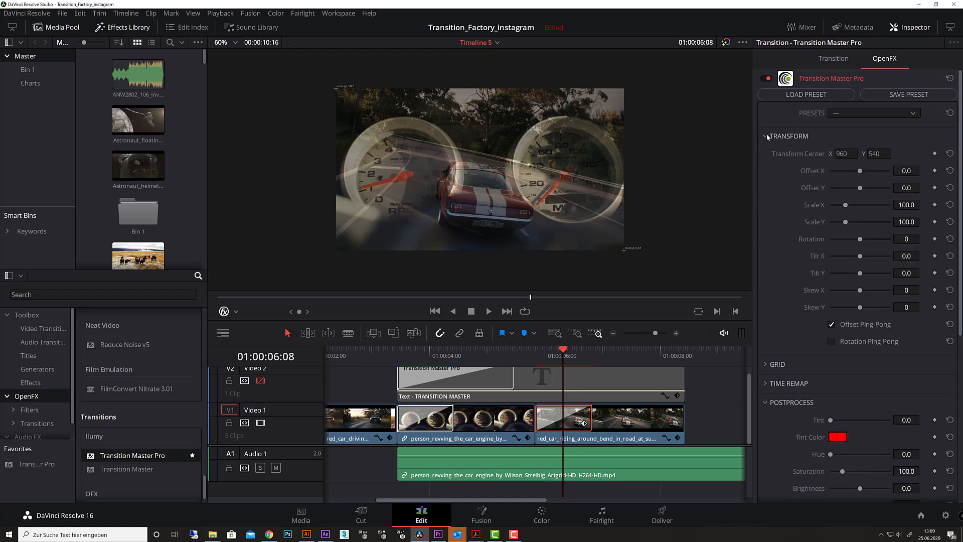
click(907, 170)
key(BackSpace)
key(BackSpace)
key(BackSpace)
text(200)
key(Return)
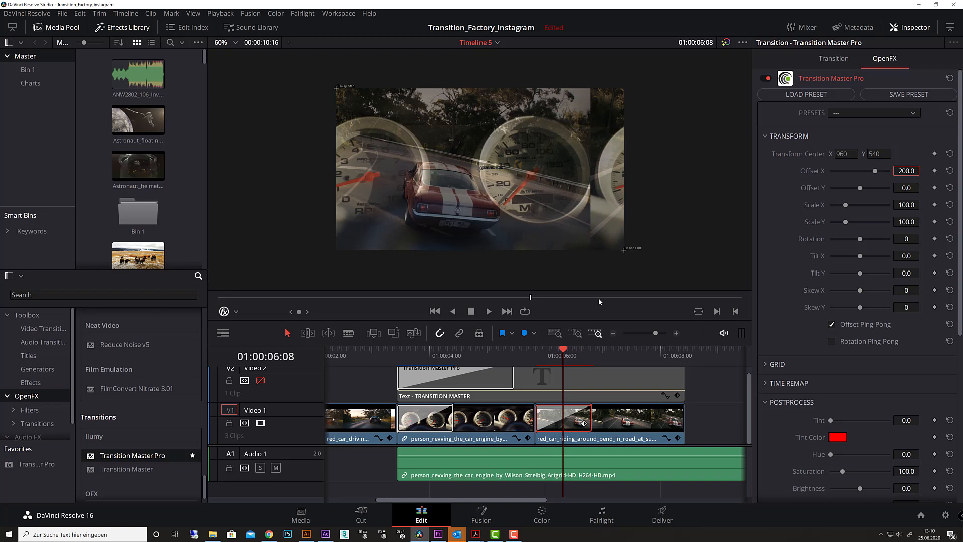
click(553, 352)
drag(557, 355, 568, 351)
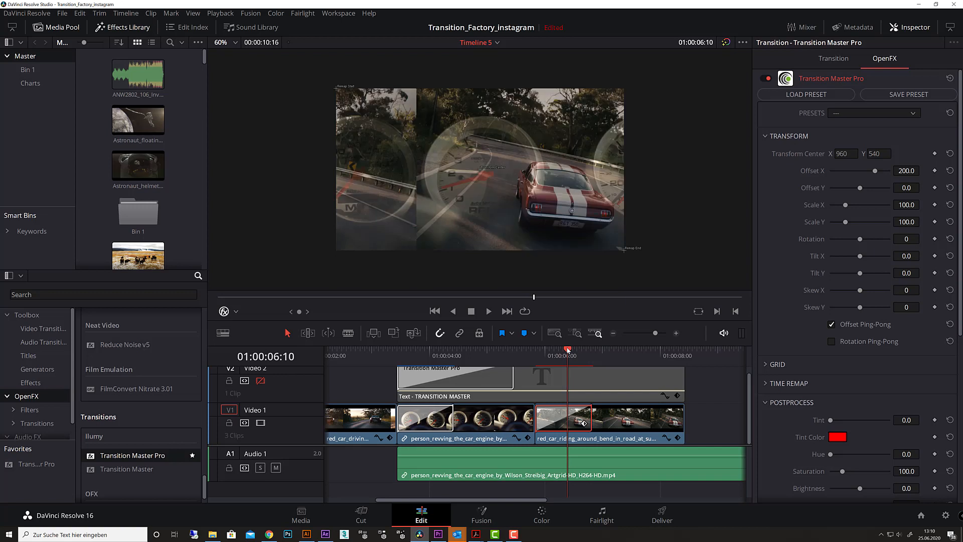
Set the transition's Tint to 100 with a light blue tint color, and scrub to preview it
click(765, 136)
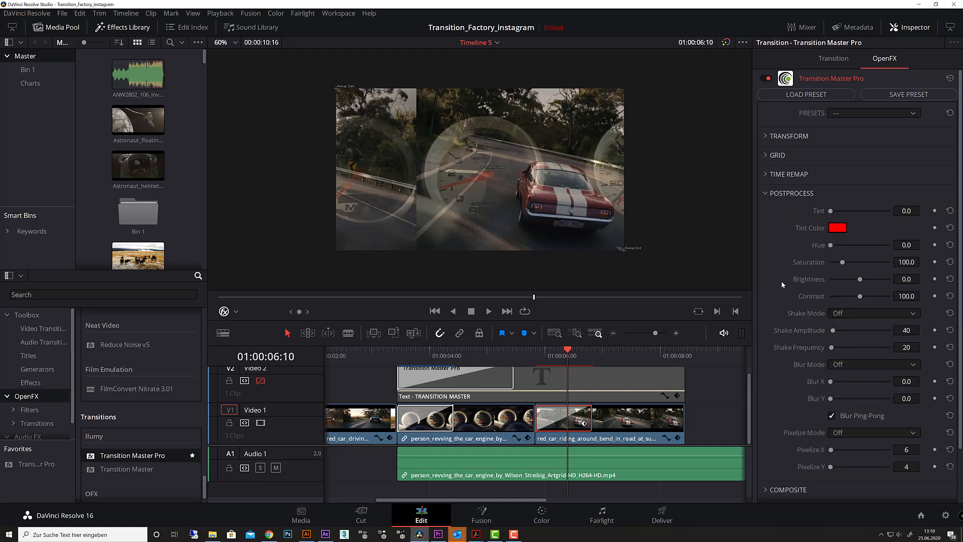
drag(831, 212, 890, 212)
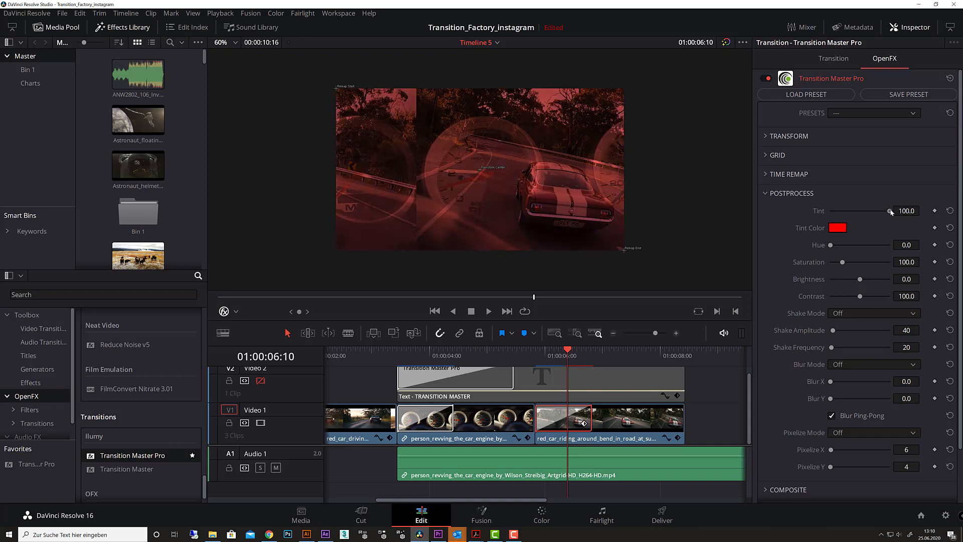
click(841, 229)
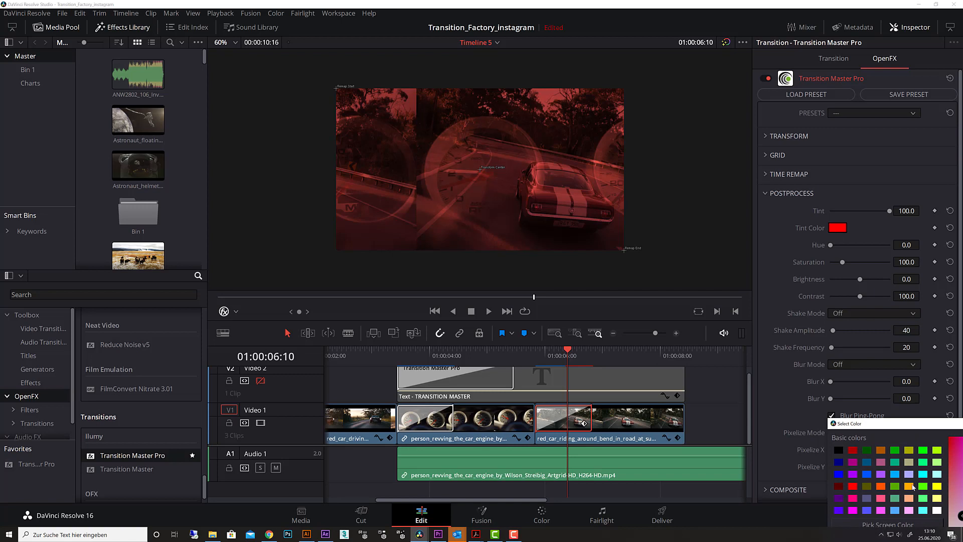
click(897, 475)
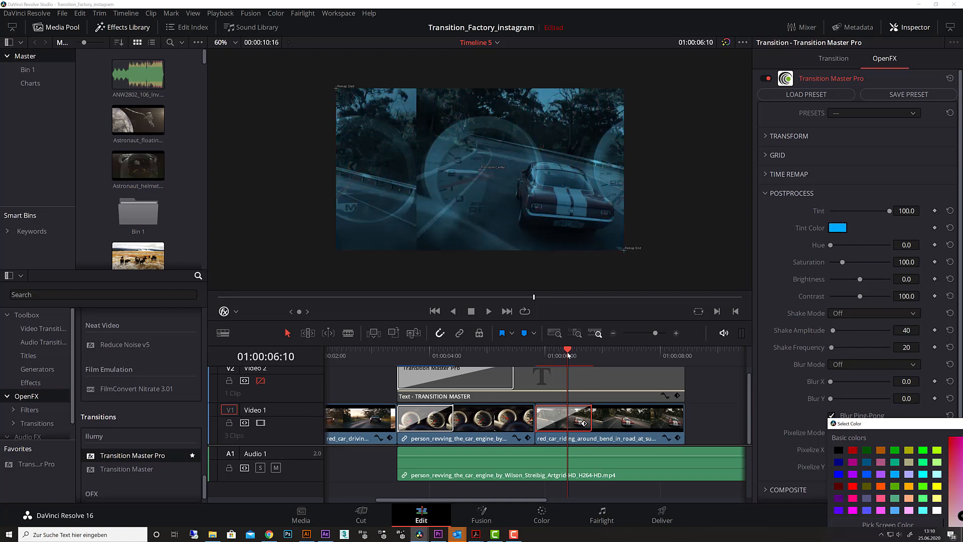
drag(900, 426, 553, 282)
click(751, 477)
mouse_move(567, 351)
mouse_down()
mouse_move(542, 351)
mouse_move(592, 352)
mouse_move(573, 356)
mouse_up()
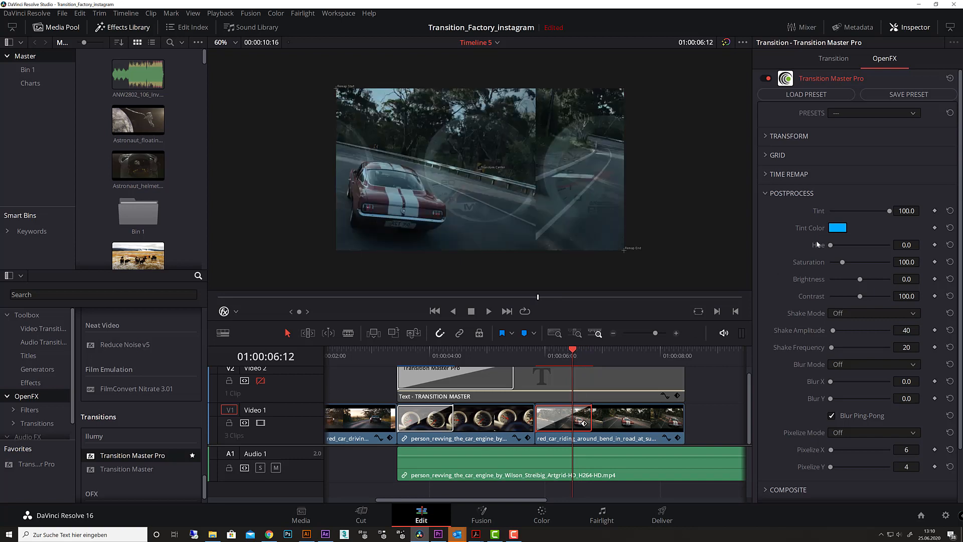
Reset the Tint to 0 and try a hue shift on the transition
double_click(810, 210)
drag(831, 245, 851, 245)
mouse_move(571, 353)
mouse_down()
mouse_move(536, 357)
mouse_move(581, 355)
mouse_move(570, 356)
mouse_up()
Set Hue to 0, try full desaturation, and adjust Saturation to 97.5, Brightness to 6.8 and Contrast to 108.5
drag(853, 246, 814, 264)
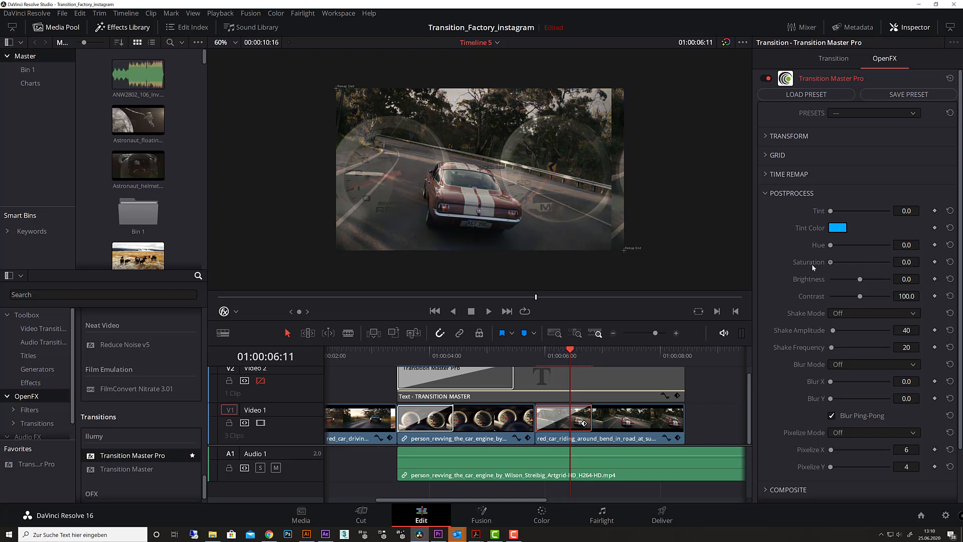
drag(565, 351, 564, 351)
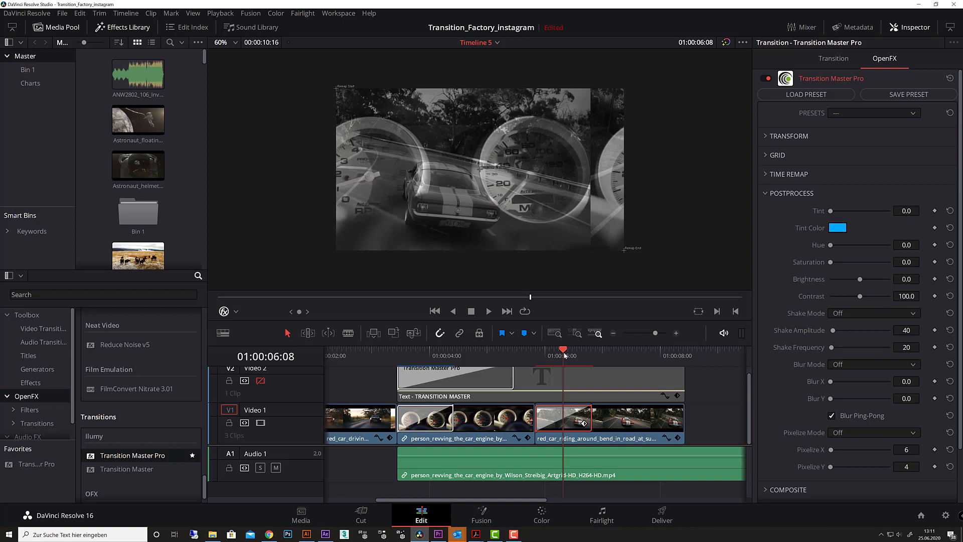
drag(834, 263, 862, 279)
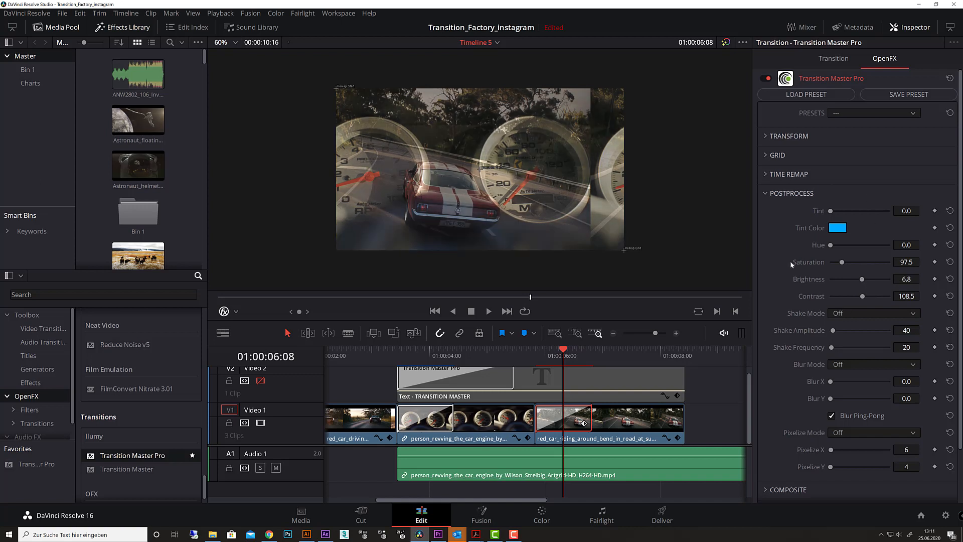
Reset the transition's Saturation, Brightness and Contrast to their default values
click(950, 262)
click(950, 279)
click(949, 296)
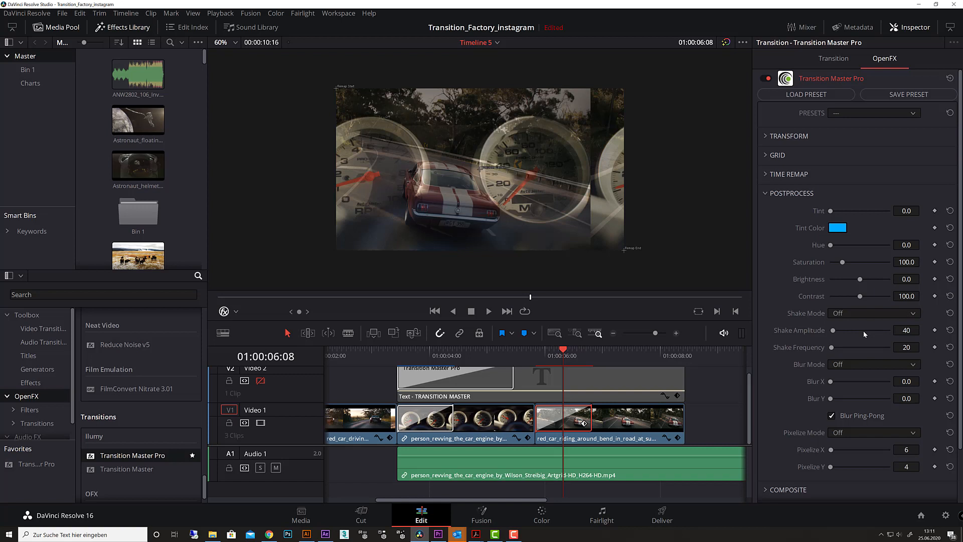
Set the transition's Shake Mode to Normal and scrub around the cut to preview the shake
click(865, 316)
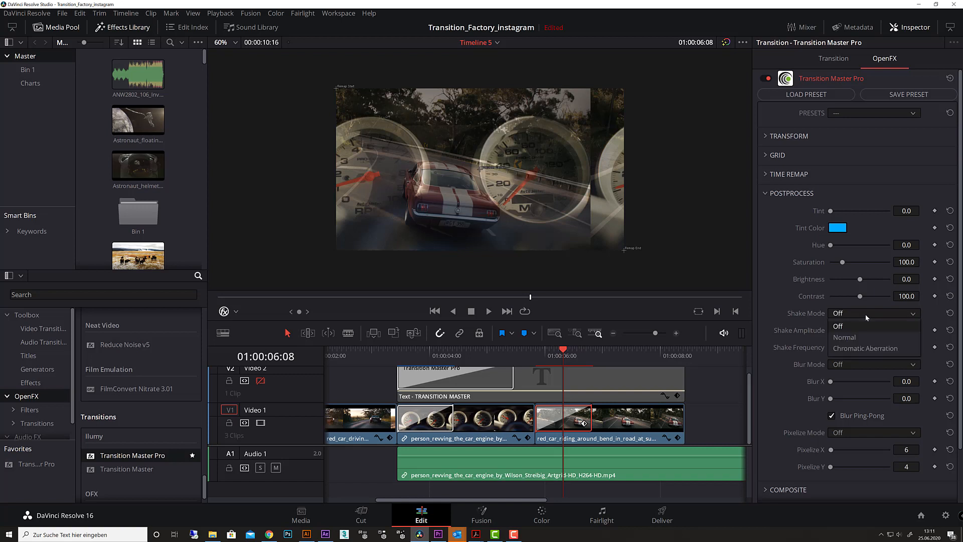
click(865, 333)
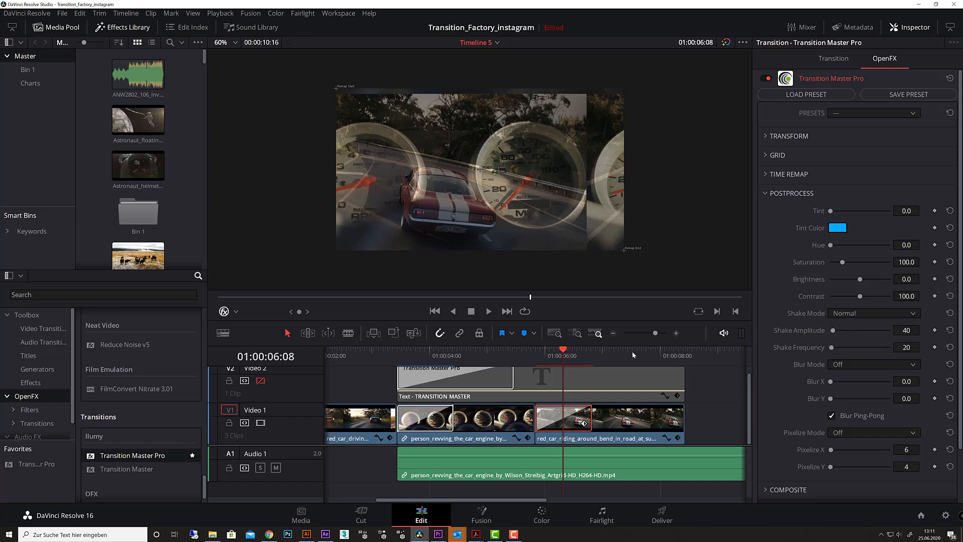
mouse_move(563, 354)
mouse_down()
mouse_move(552, 354)
mouse_move(562, 354)
mouse_up()
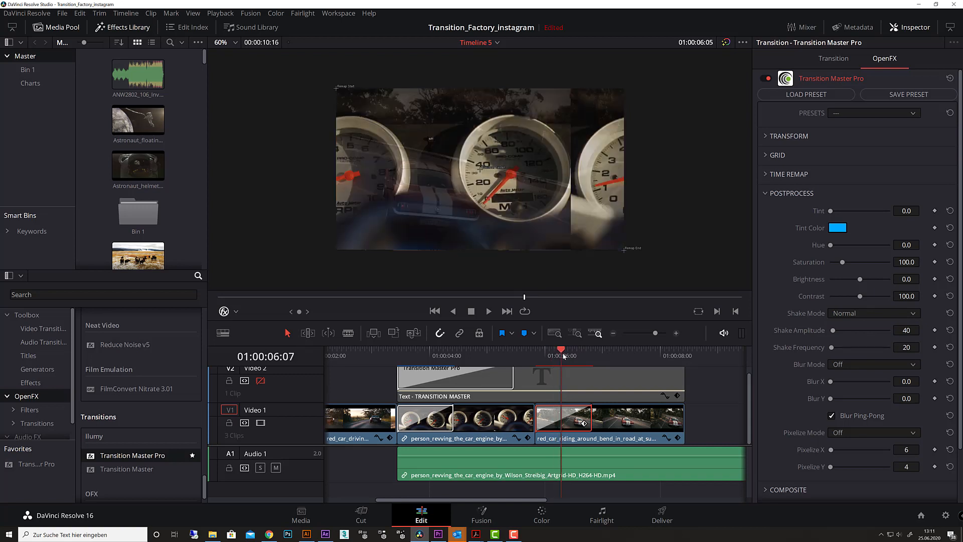
Reset the transition's Offset X to its default and play back the transition from its start
click(770, 137)
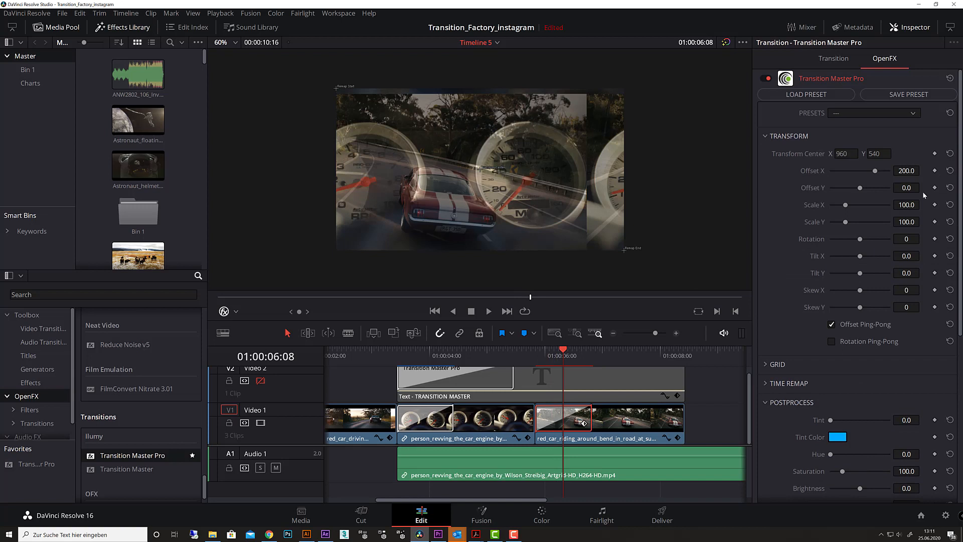
click(948, 170)
drag(581, 355, 538, 351)
key(space)
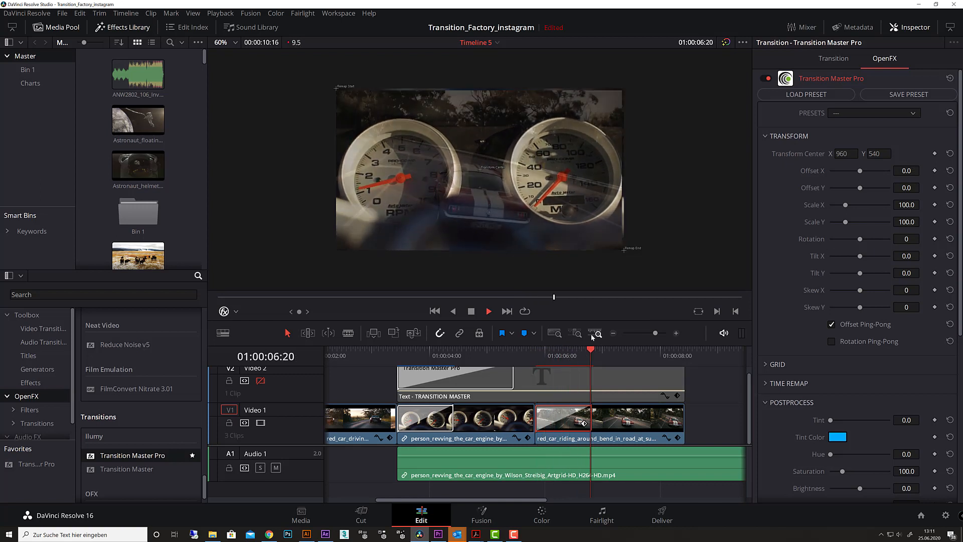
Replay and scrub through the transition to review the normal shake effect
drag(563, 352, 536, 355)
key(space)
key(space)
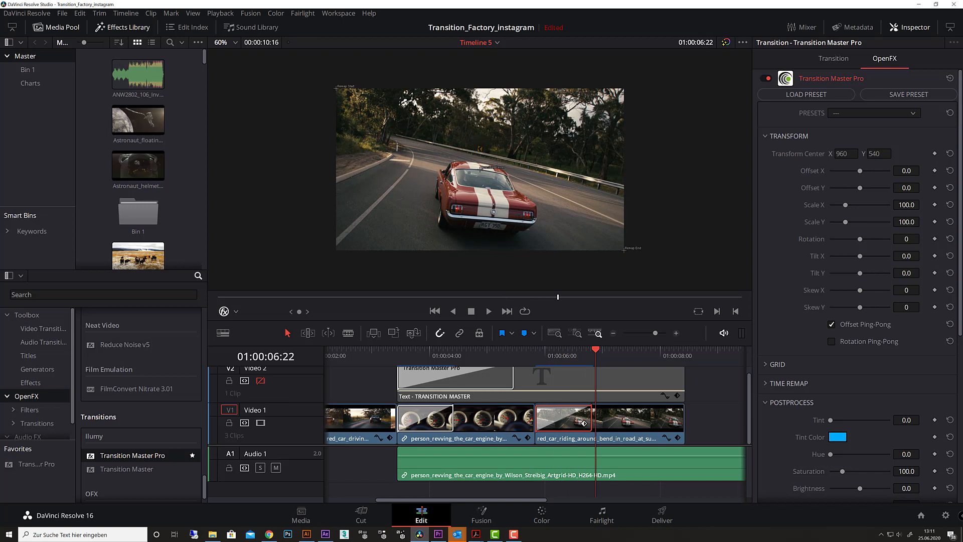
drag(595, 351, 562, 354)
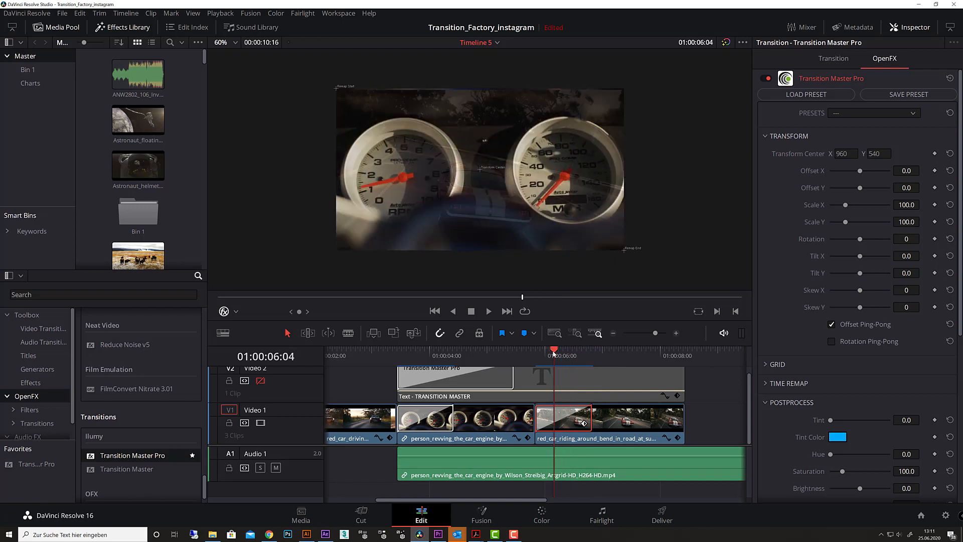
key(space)
key(space)
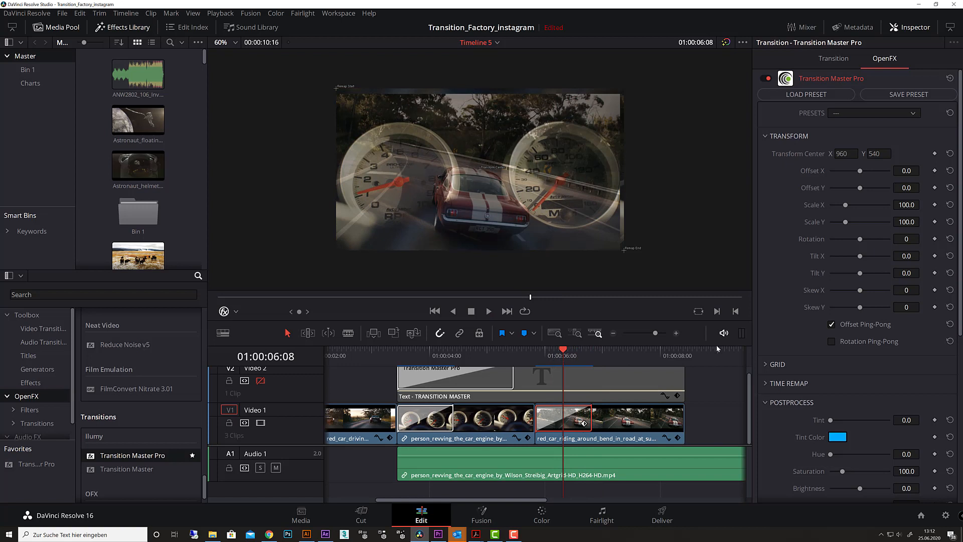
Raise the Shake Amplitude to 229 and scrub a frame to check the stronger shake
scroll(787, 427, down, 4)
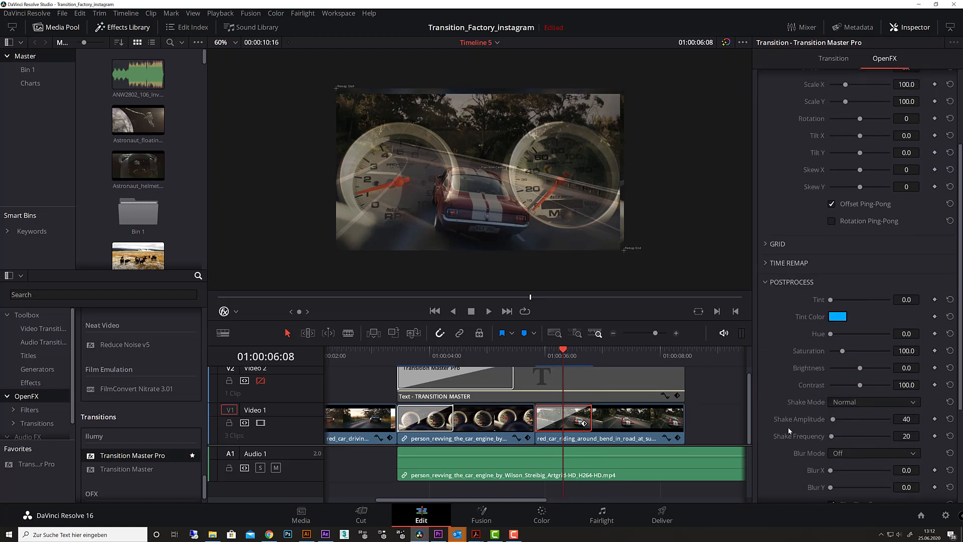
drag(832, 420, 848, 419)
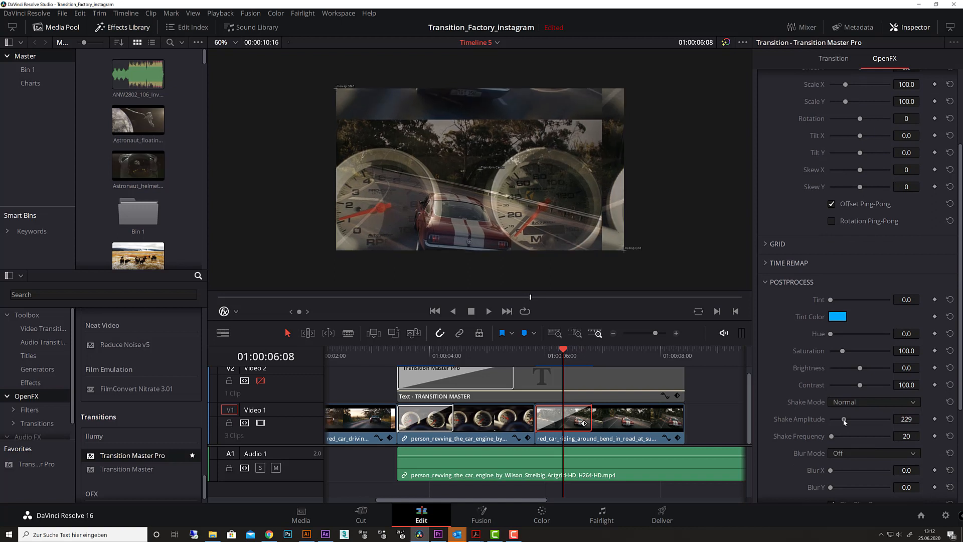
mouse_move(562, 356)
mouse_down()
mouse_move(548, 354)
mouse_move(565, 356)
mouse_up()
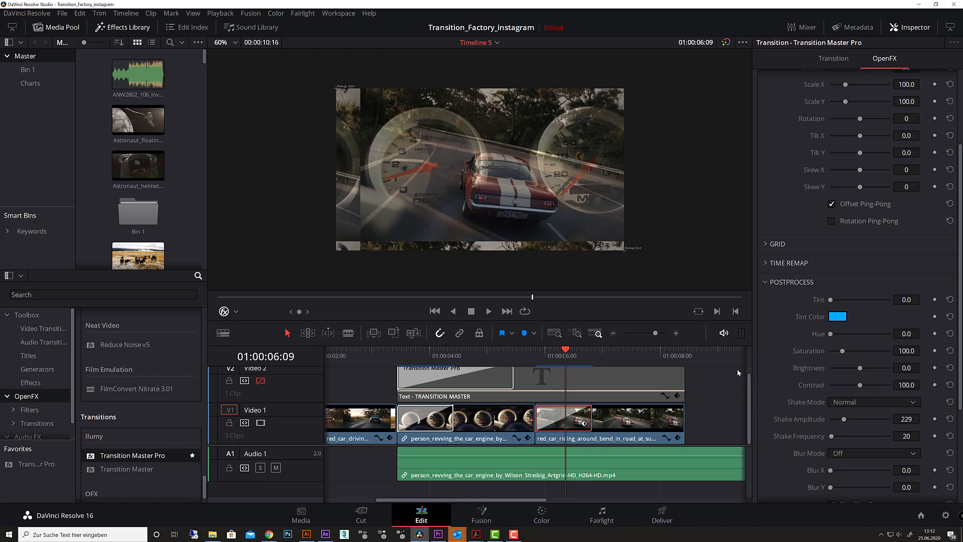
Set the transition's Shake Mode to Chromatic Aberration and its Shake Amplitude to 40
click(868, 401)
click(872, 439)
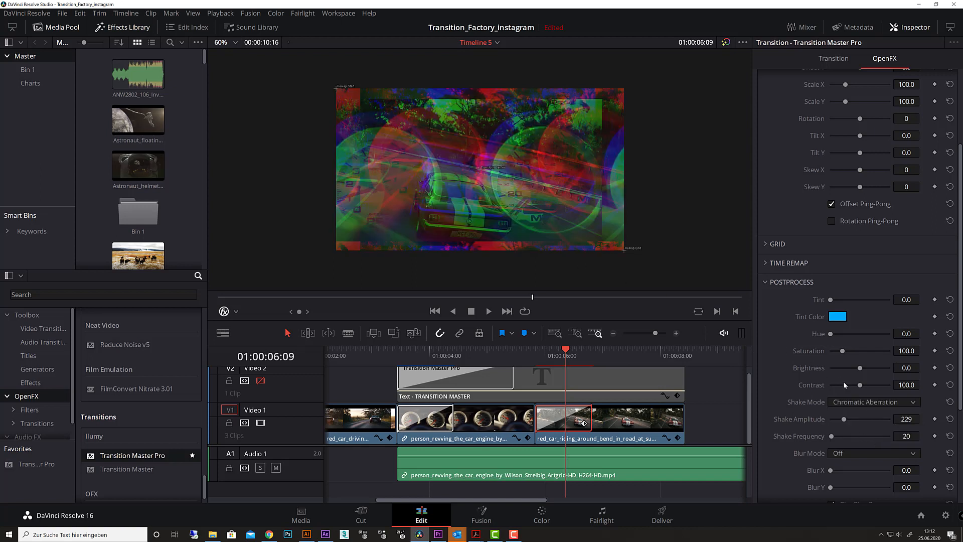
drag(845, 420, 838, 420)
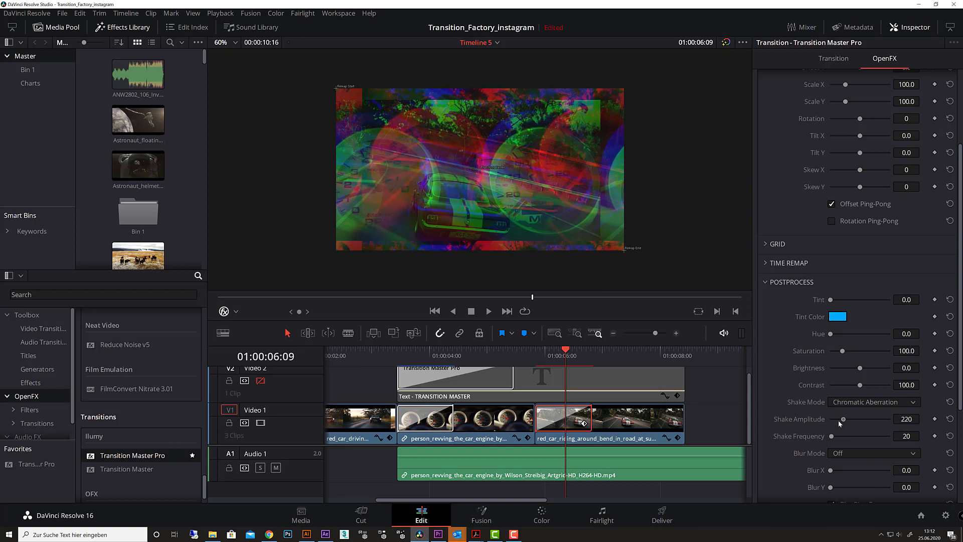
click(906, 418)
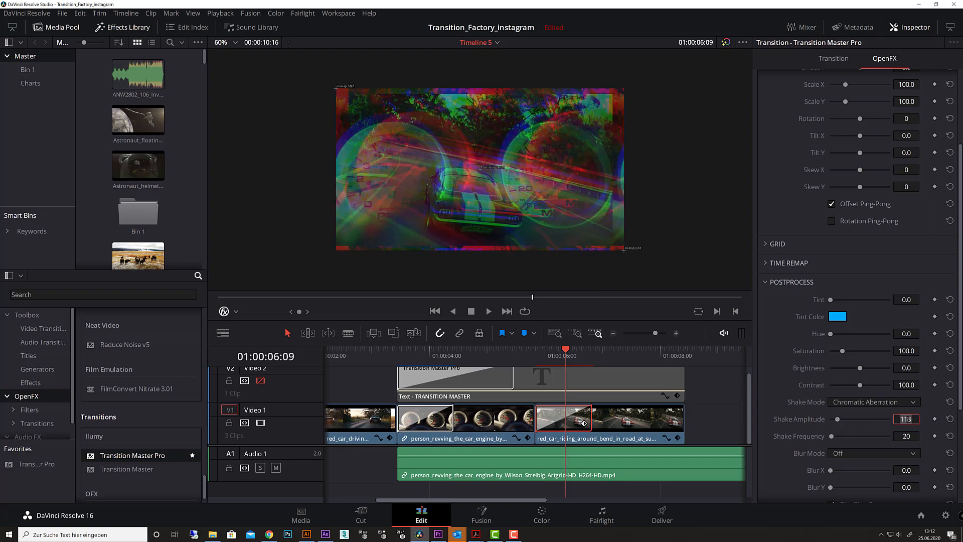
text(40)
key(Return)
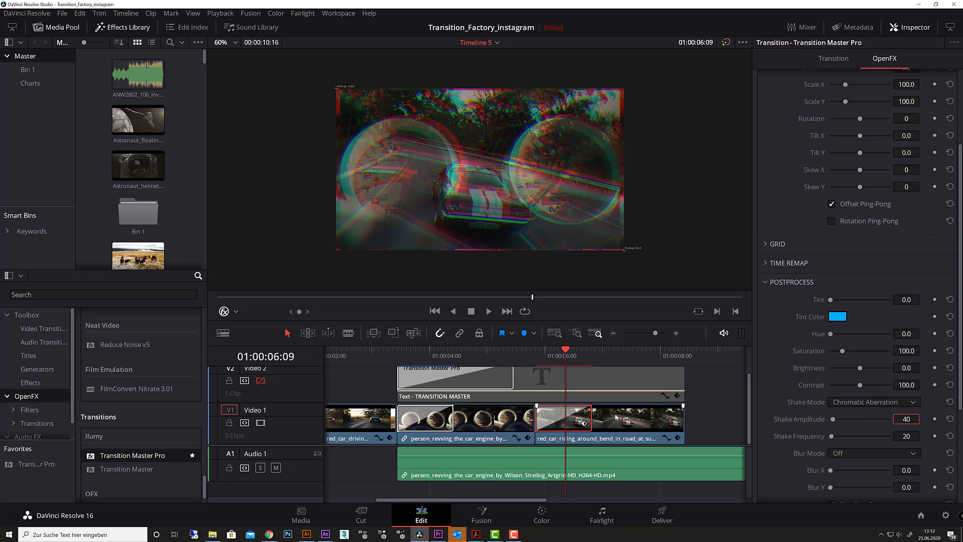
Play back and scrub through the transition to review the chromatic aberration shake
drag(565, 351, 540, 351)
key(space)
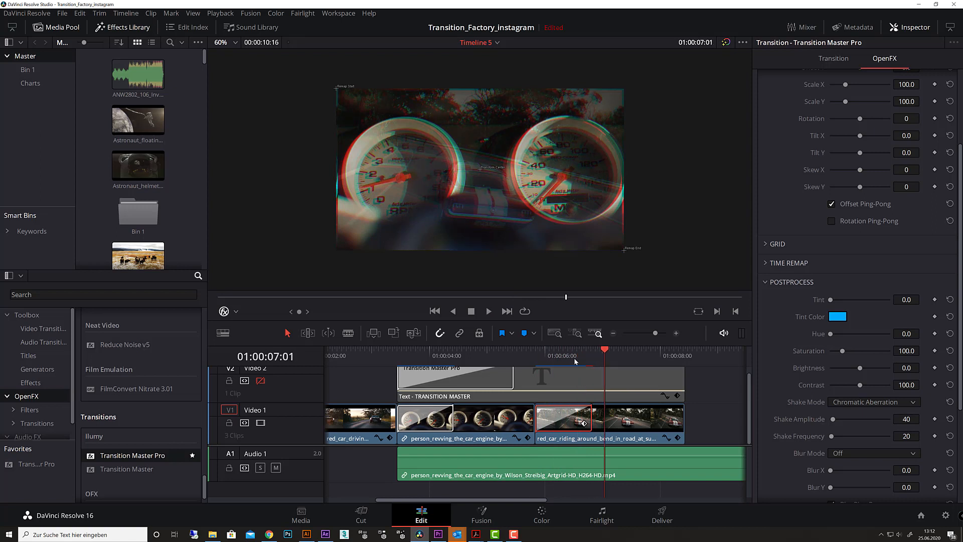
click(567, 358)
drag(567, 358, 539, 363)
key(space)
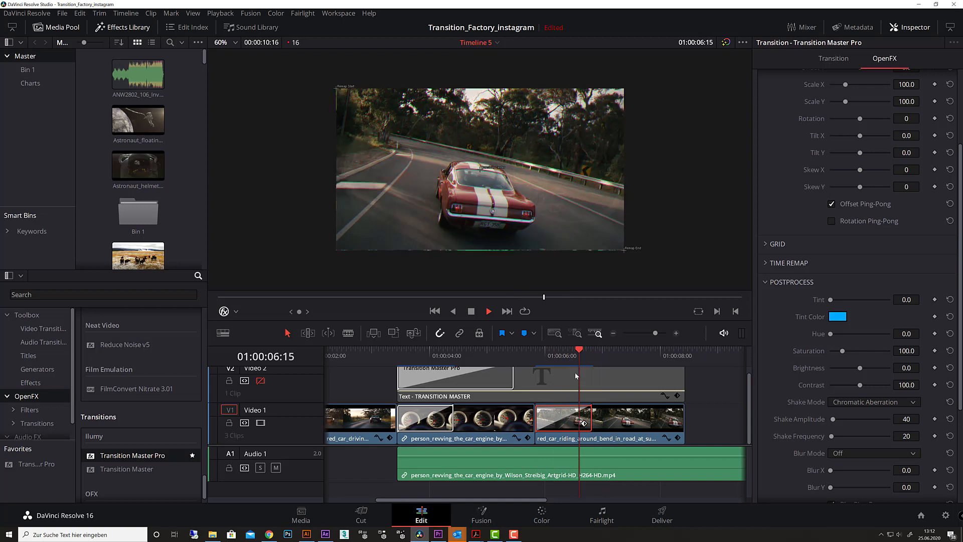
click(561, 358)
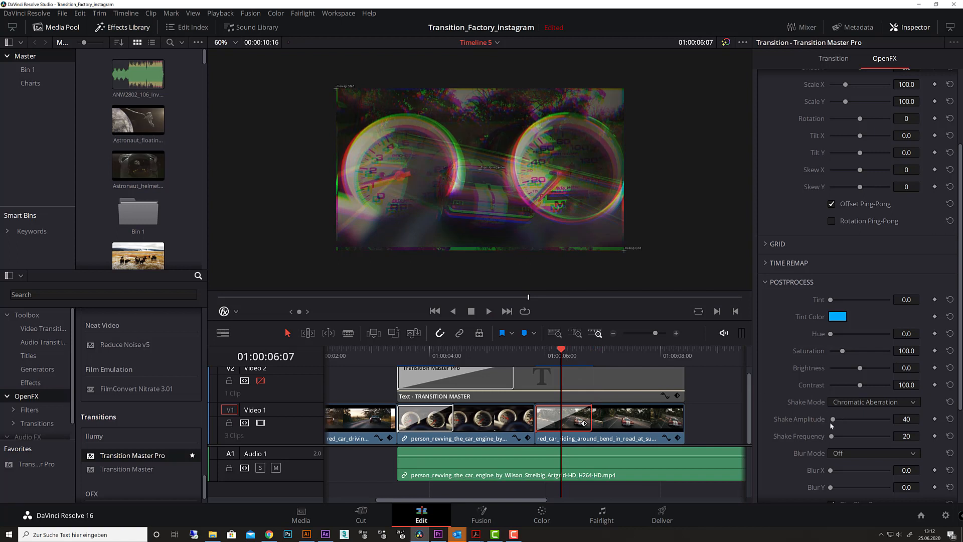
scroll(790, 345, down, 2)
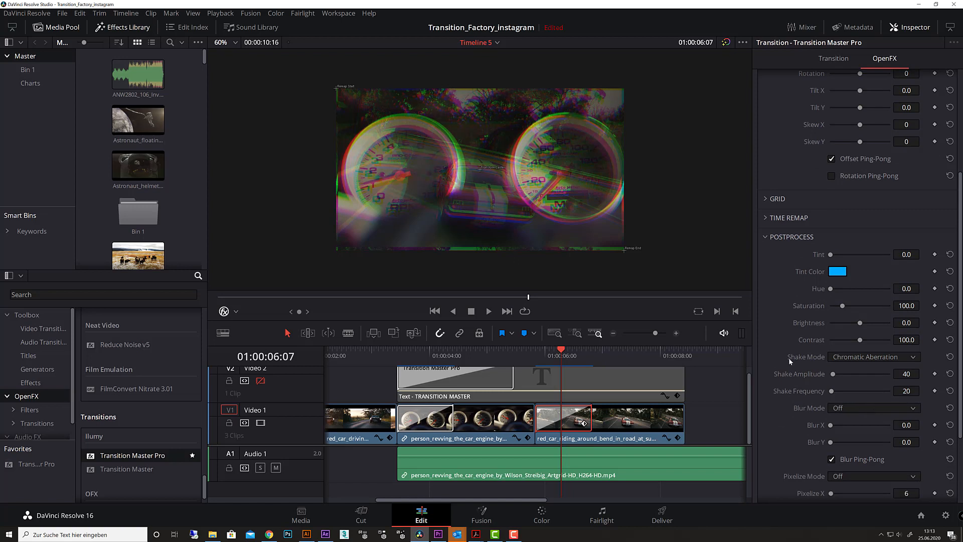
scroll(847, 395, down, 4)
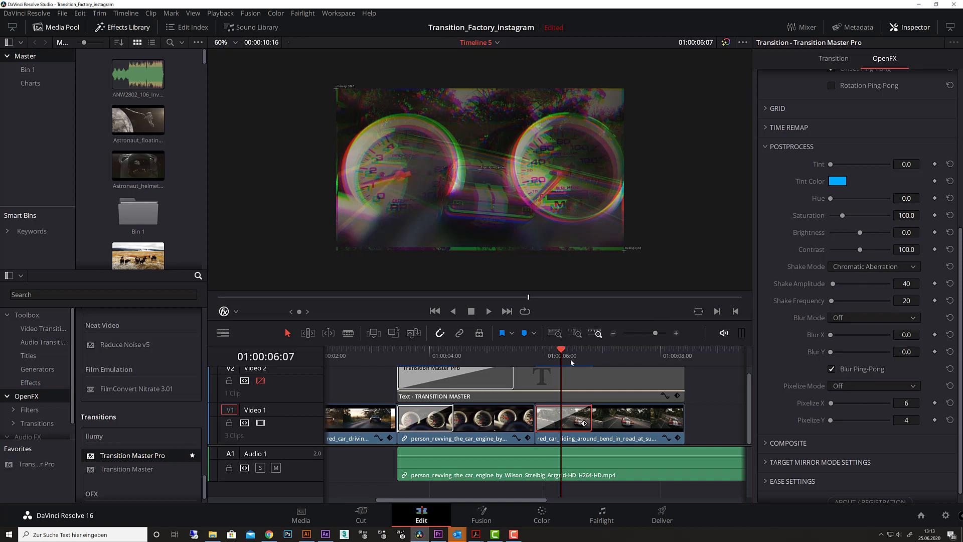
drag(562, 351, 563, 351)
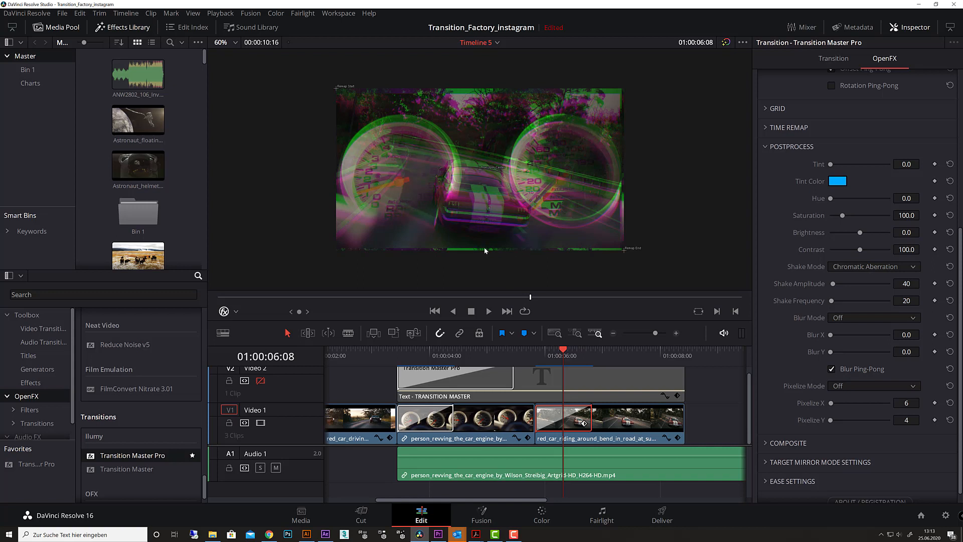
Set the transition's Shake Mode to Normal and raise the Shake Amplitude to 170
click(862, 267)
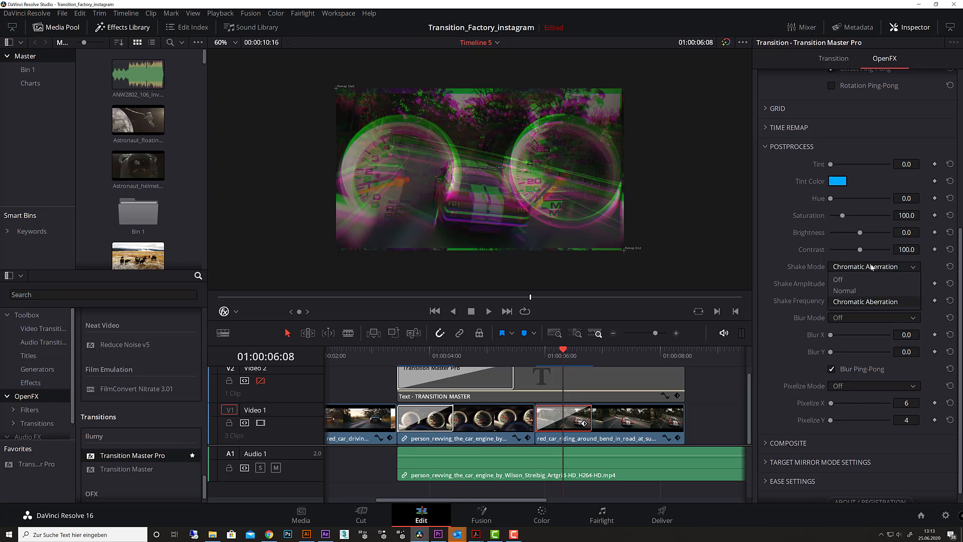
click(869, 292)
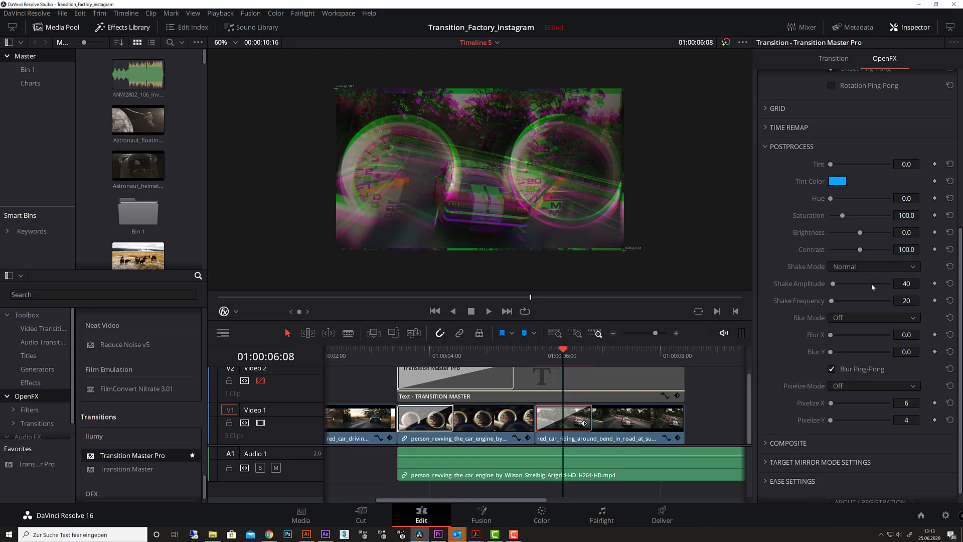
drag(835, 284, 839, 287)
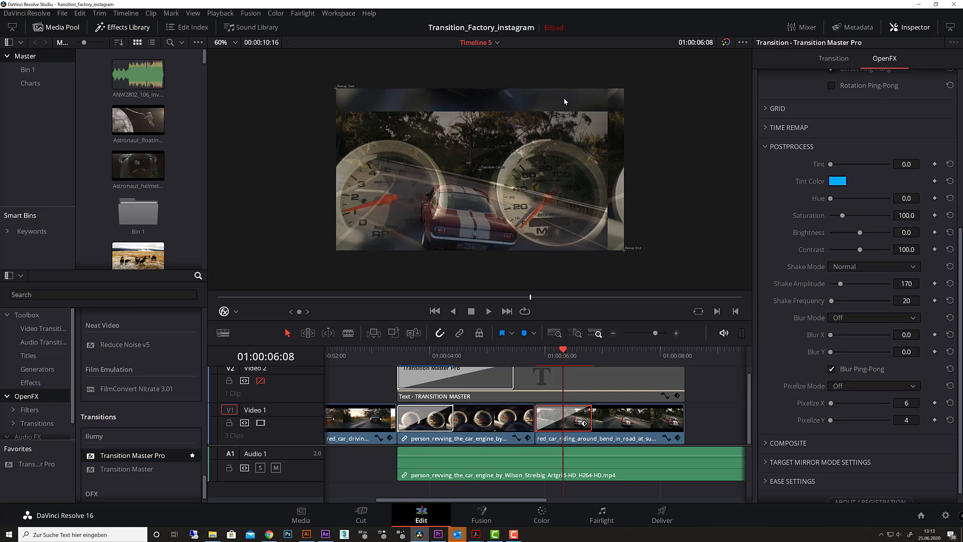
Expand the Composite settings and set the Clamp Mode to Clamp
click(766, 443)
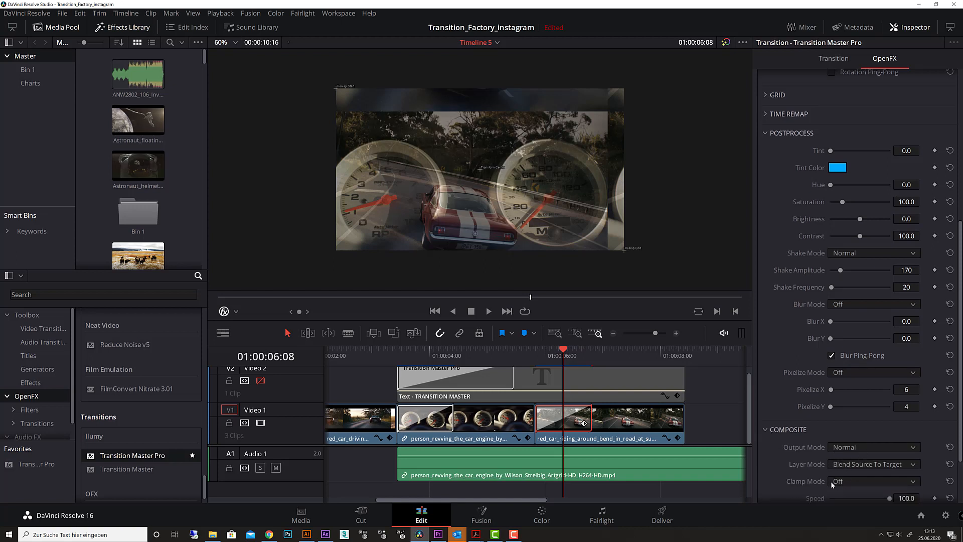
click(868, 480)
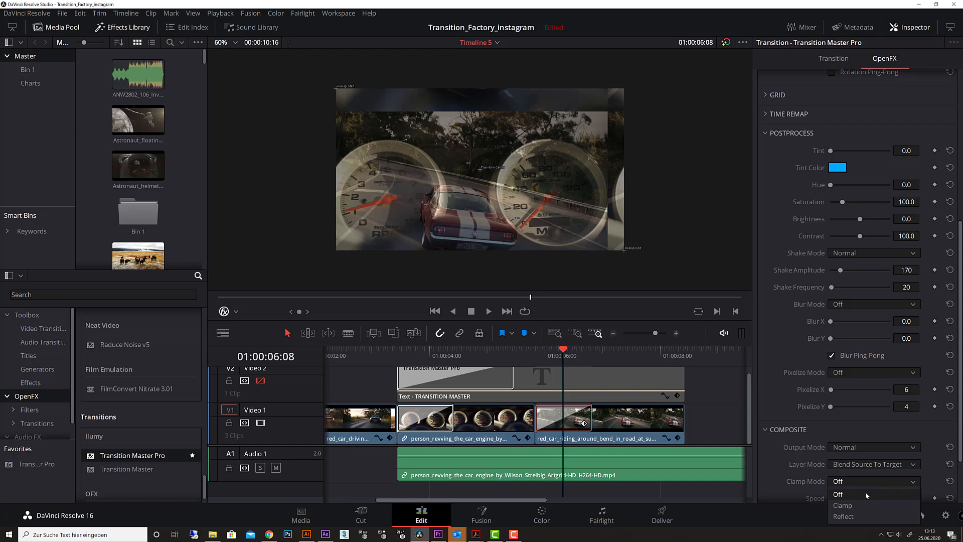
click(862, 505)
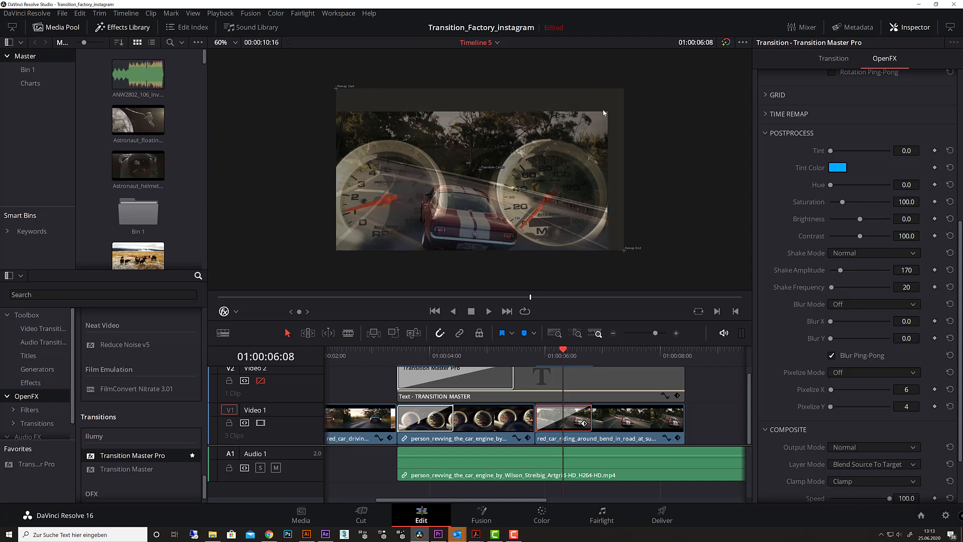
Play back and scrub through the transition to review how the clamped edges look during the shake
drag(562, 355, 539, 351)
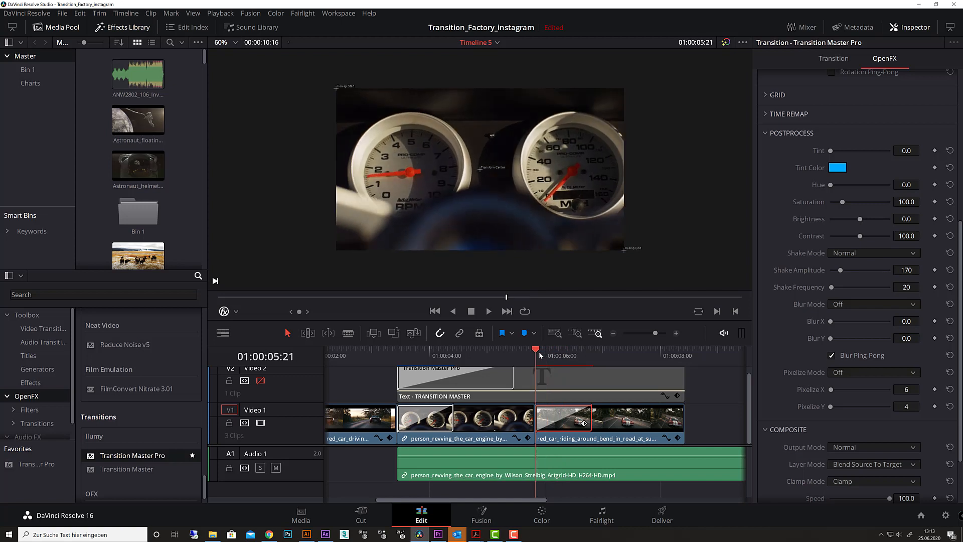
key(space)
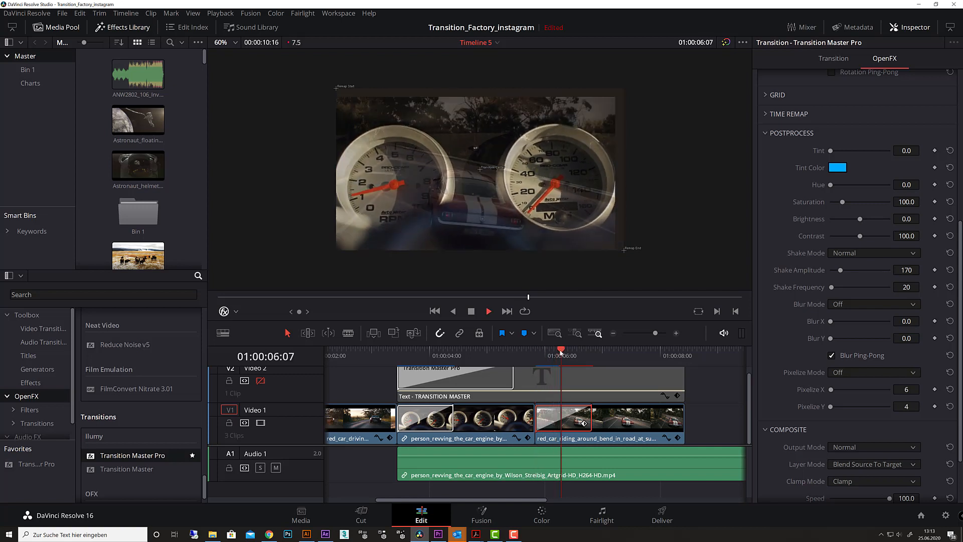
key(space)
drag(579, 361, 555, 358)
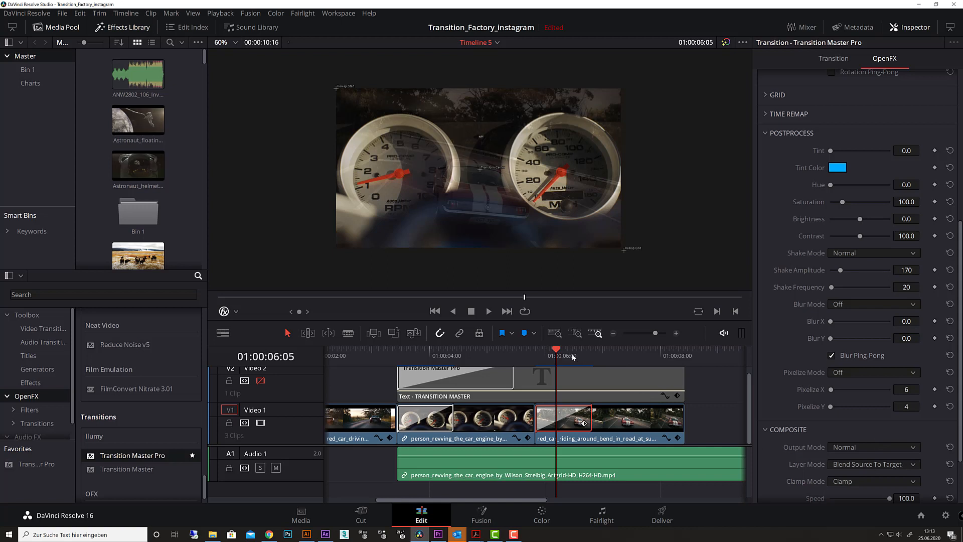
drag(556, 353, 556, 353)
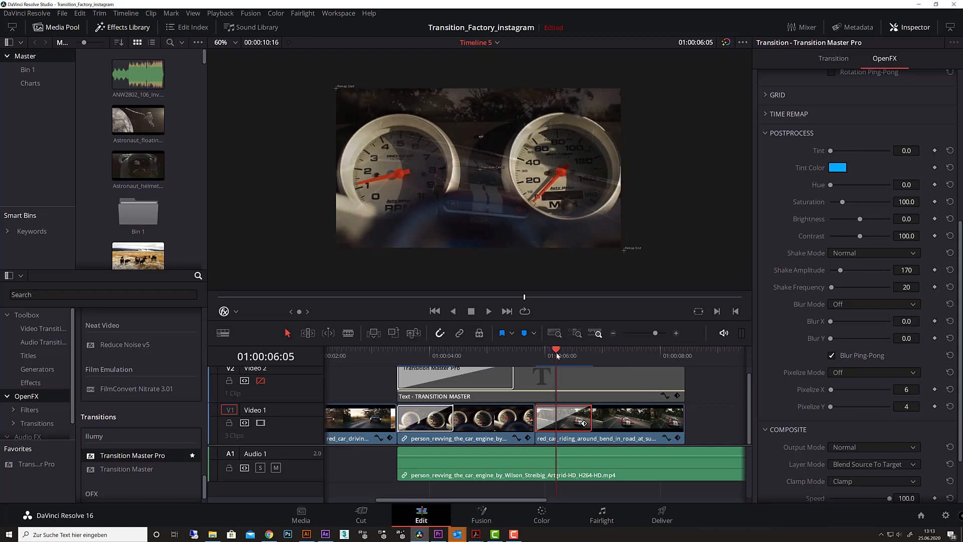
Set the Clamp Mode to Reflect and replay the transition to review the mirrored edges
click(872, 483)
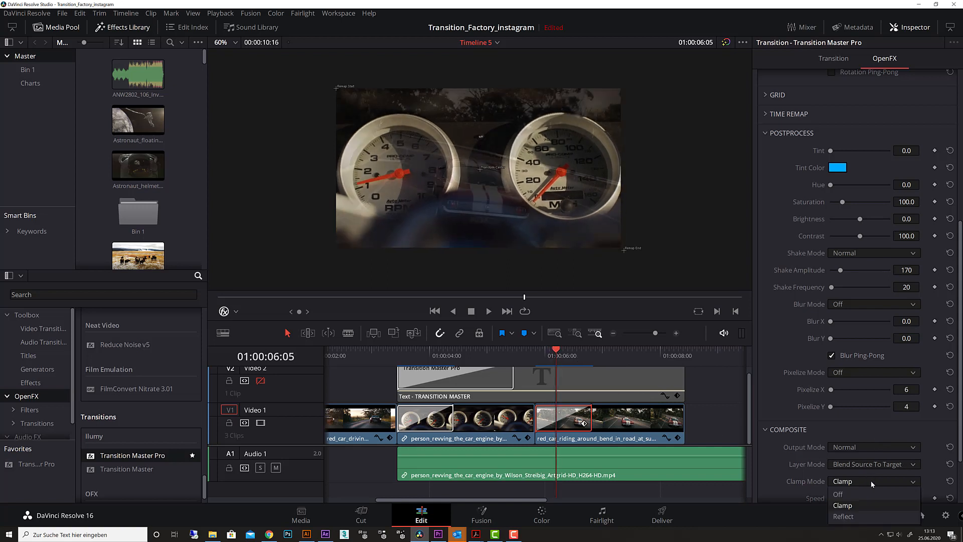
click(867, 513)
drag(559, 362, 538, 352)
key(space)
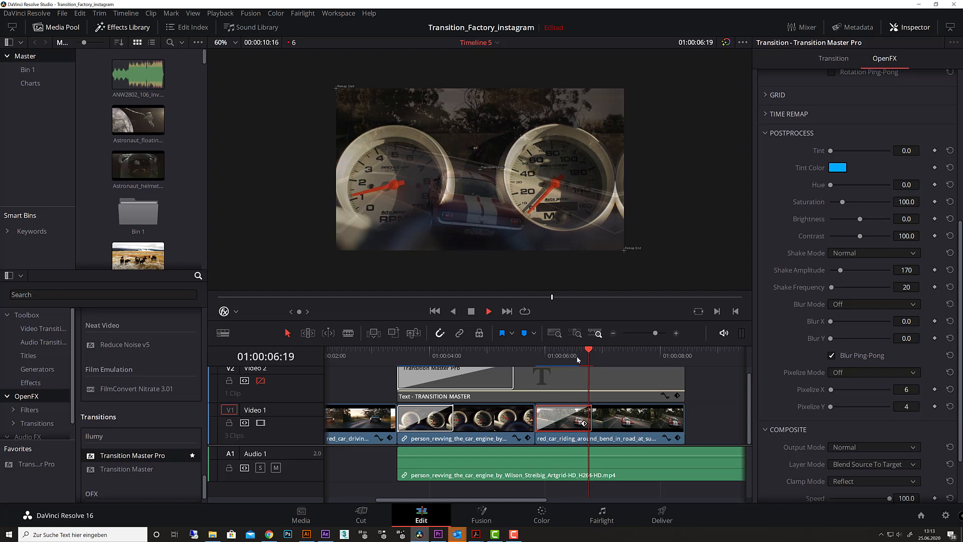
drag(577, 356, 546, 355)
key(space)
key(space)
key(space)
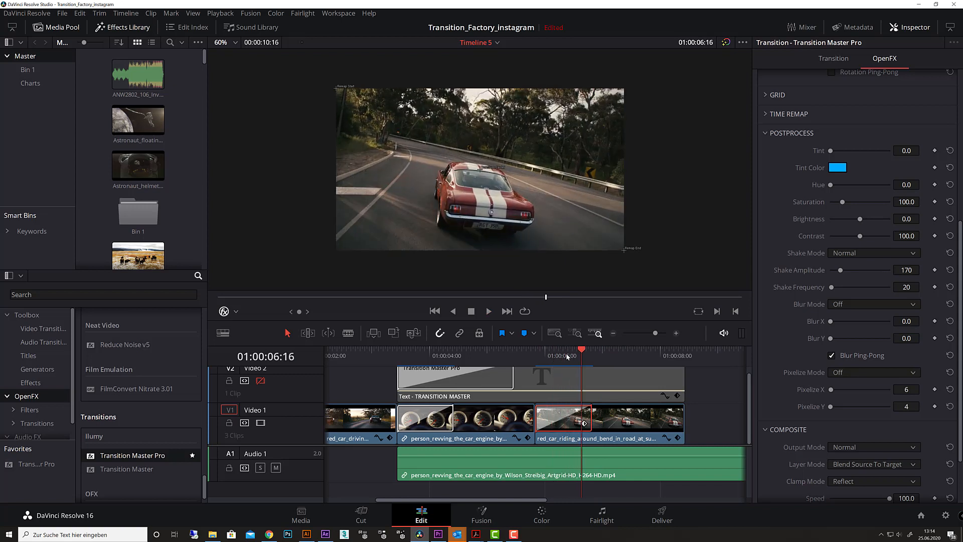
Set the Shake Mode to Chromatic Aberration with a Shake Amplitude of 50
click(560, 355)
click(873, 254)
click(870, 290)
drag(905, 270, 909, 270)
text(50)
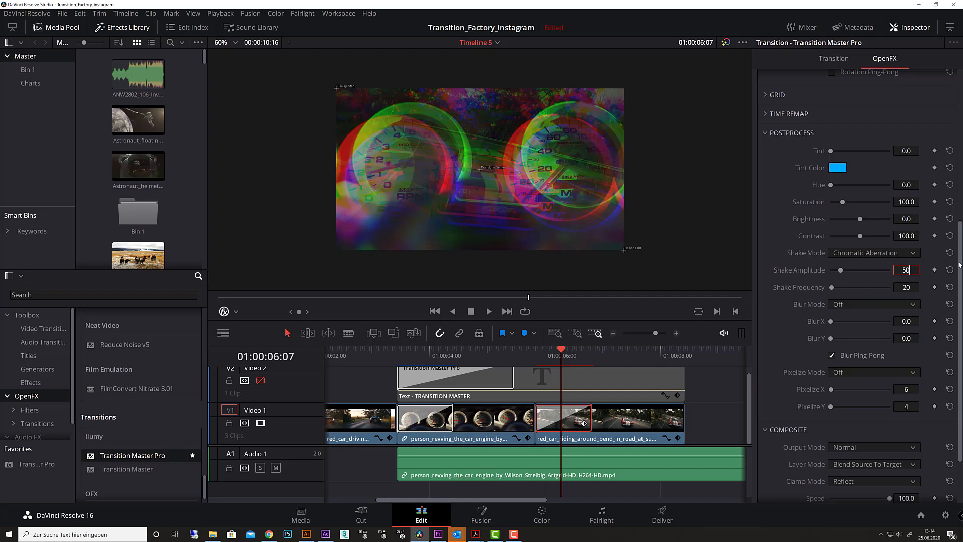
key(Return)
Replay and scrub through the transition to examine the chromatic aberration shake with reflected edges
drag(566, 351, 544, 354)
key(space)
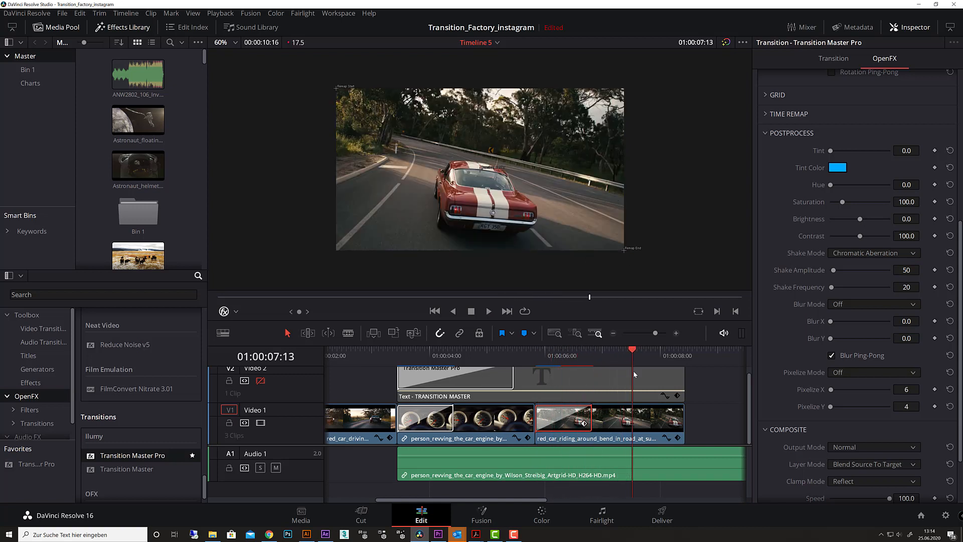
key(space)
drag(576, 354, 536, 361)
key(space)
key(space)
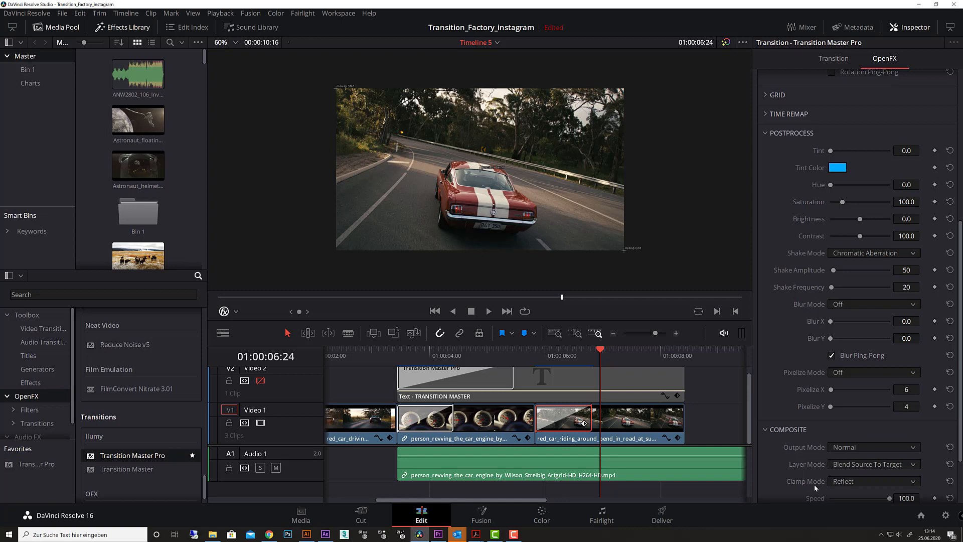
click(577, 354)
drag(577, 355, 573, 356)
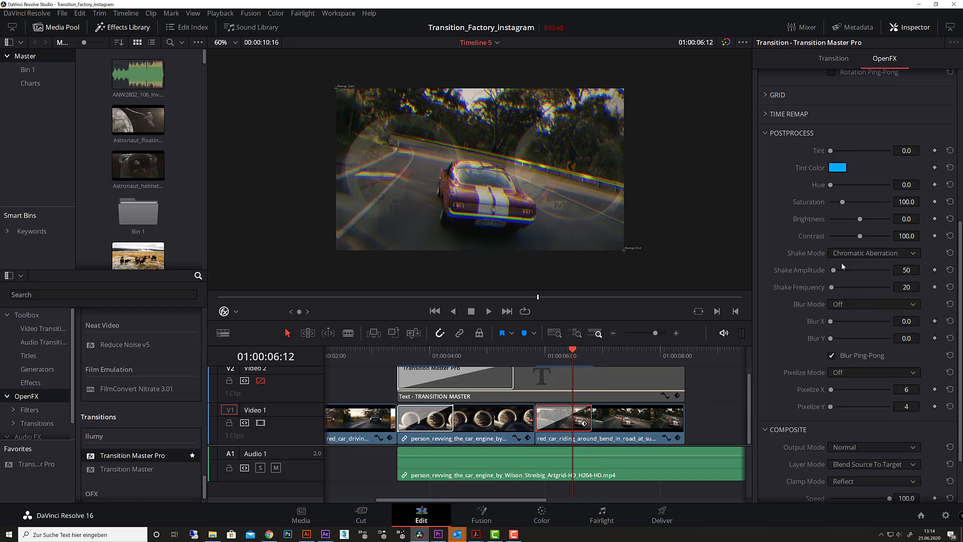
Turn the Shake Mode off and scrub back to 01:00:06:10 within the transition
click(892, 254)
click(889, 268)
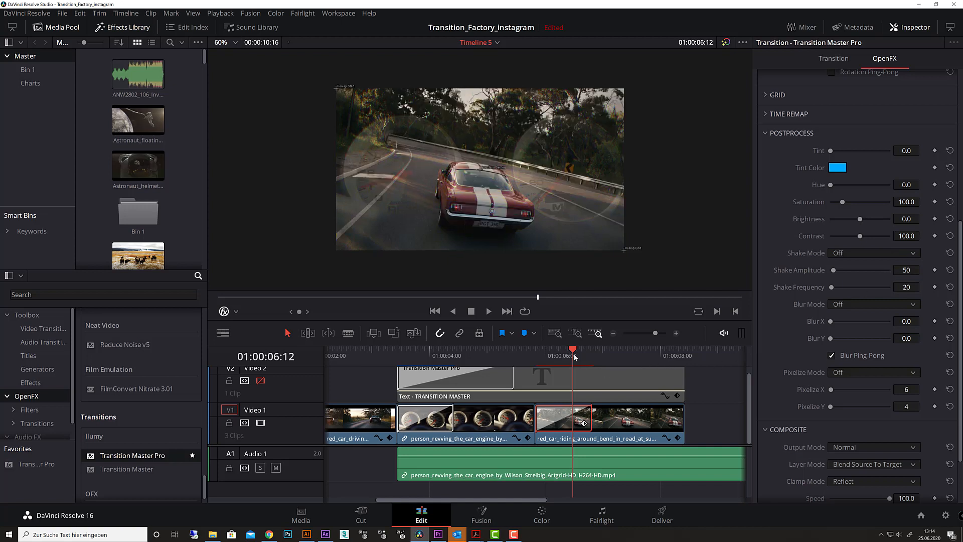
drag(572, 351, 567, 354)
Set the transform Offset X to 200 and scrub to 01:00:06:08 to check the shifted frame
scroll(813, 206, up, 5)
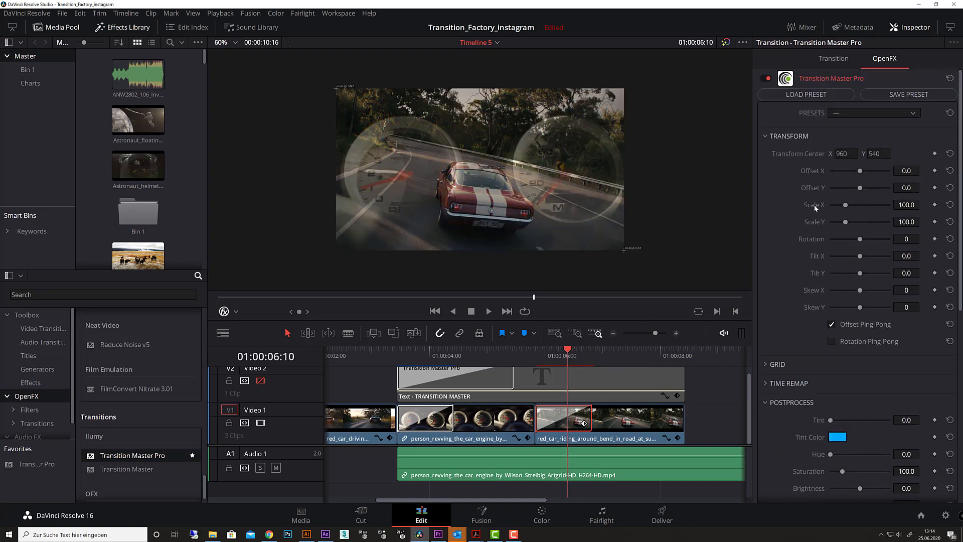
click(913, 172)
text(200)
key(Return)
mouse_move(570, 358)
mouse_down()
mouse_move(553, 354)
mouse_move(563, 355)
mouse_up()
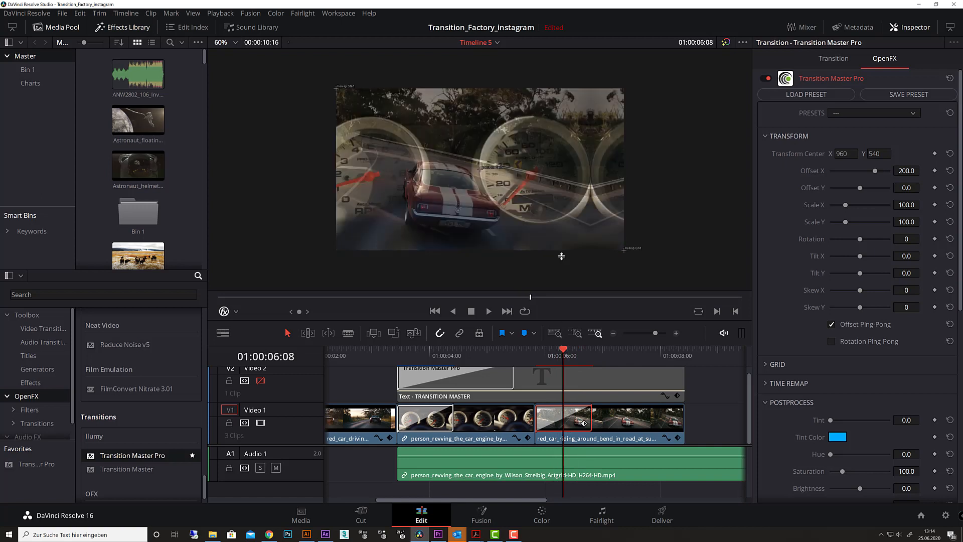
Collapse the Transform settings, then set the Blur Mode to Gauss and Blur X to 50
click(769, 136)
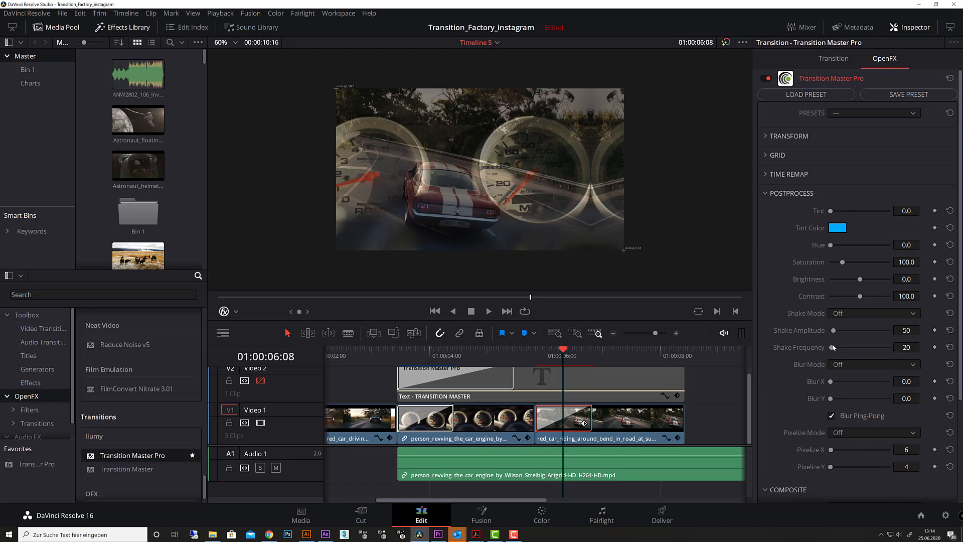
click(874, 365)
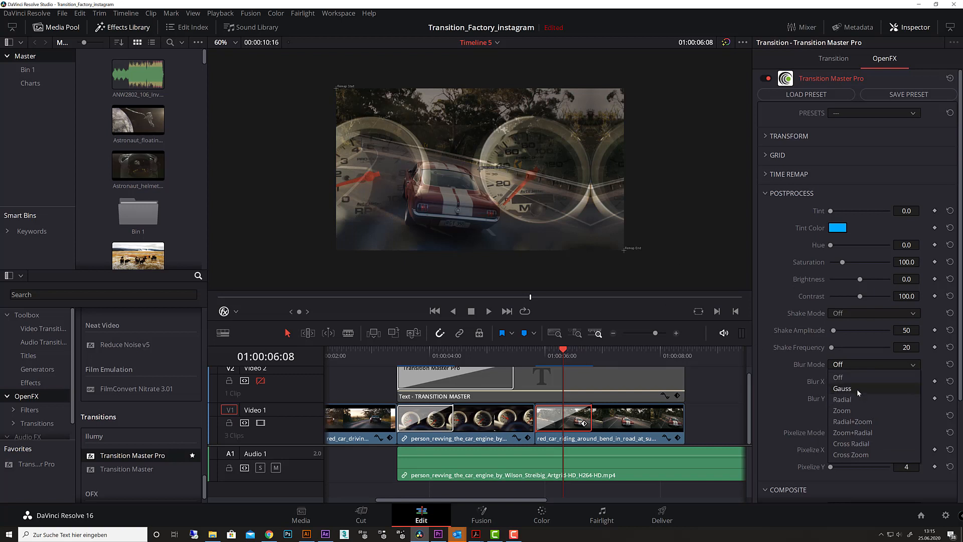
key(Escape)
click(906, 381)
text(50)
key(Return)
Play back the transition from its start and scrub through it to review the horizontal Gauss blur
drag(562, 353, 535, 353)
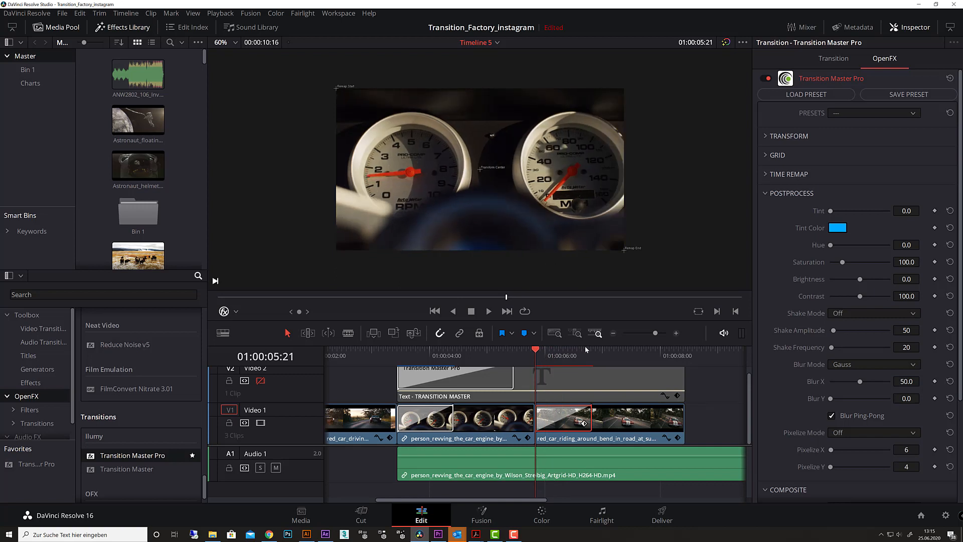
drag(541, 351, 537, 350)
key(space)
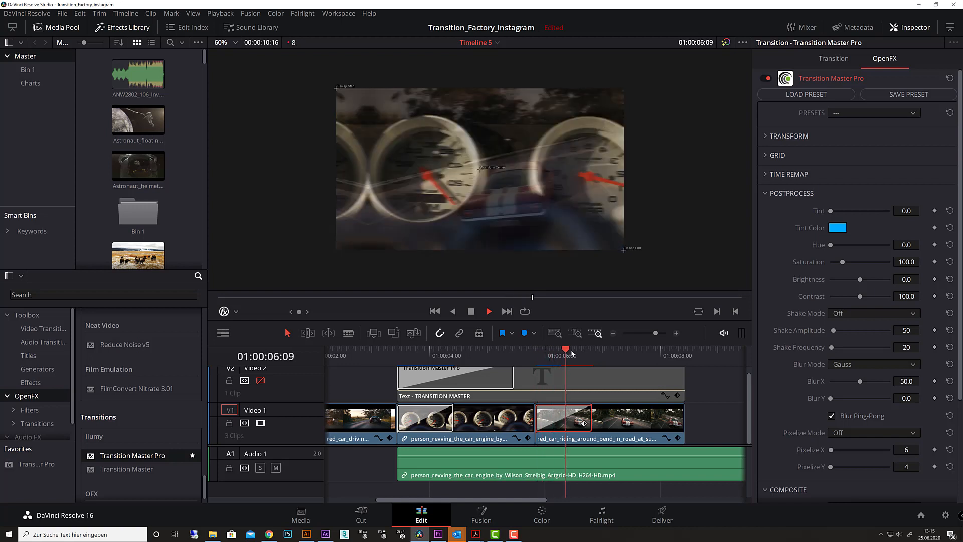
drag(557, 353, 536, 353)
key(space)
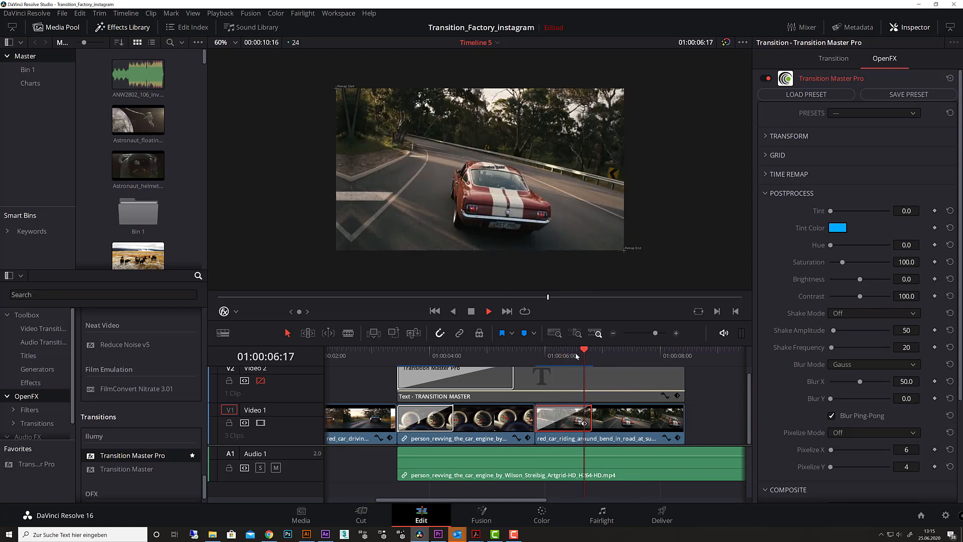
drag(570, 354, 559, 359)
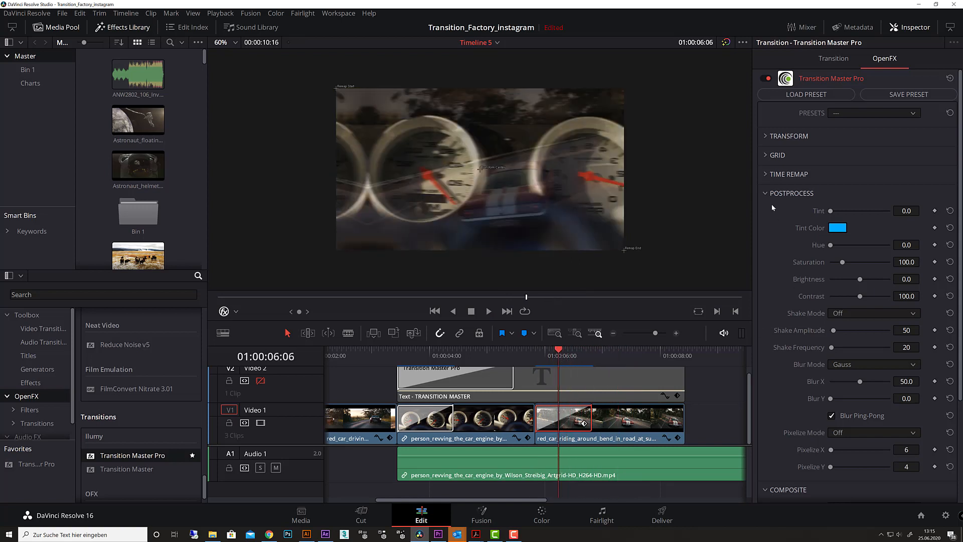
Reset the transform Offset X to its default and set the Rotation to 360
click(762, 192)
click(765, 136)
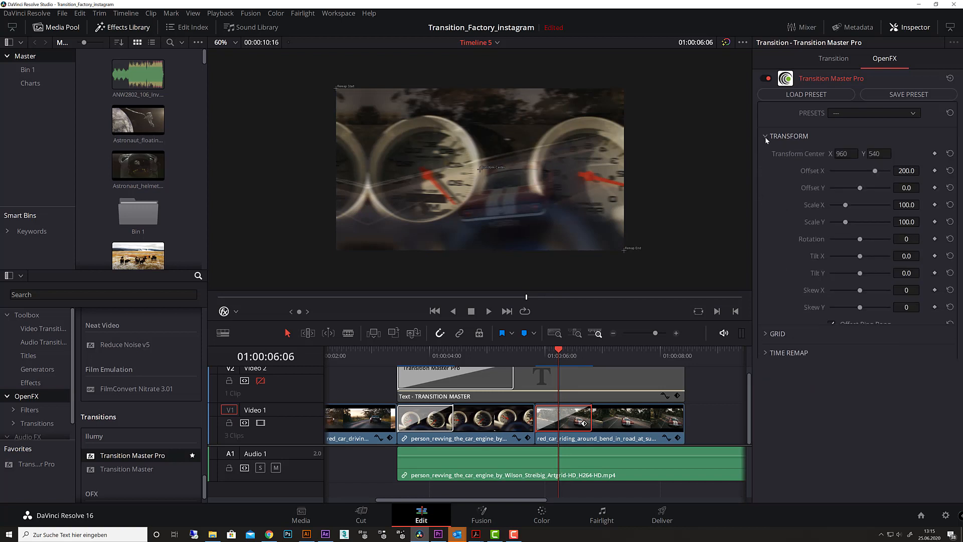
click(949, 171)
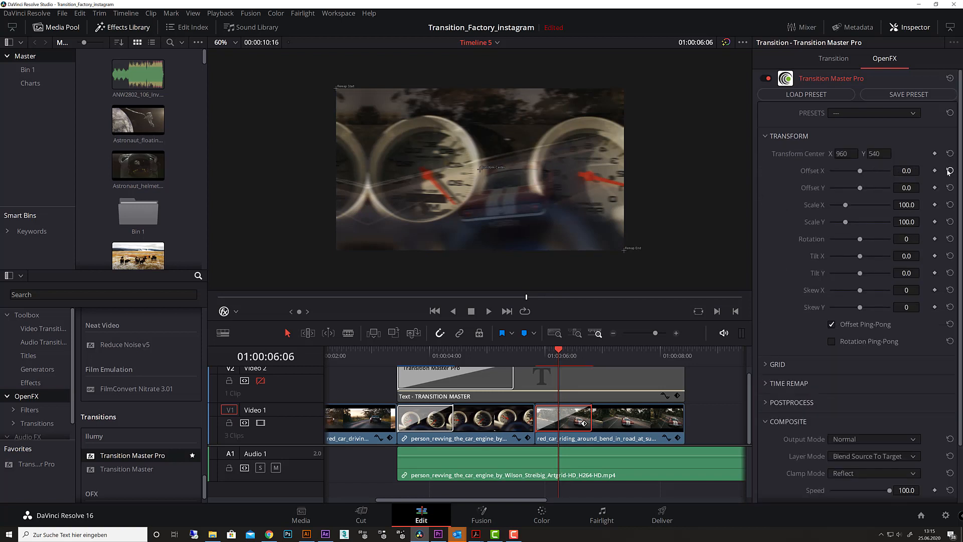
click(907, 237)
text(360)
key(Return)
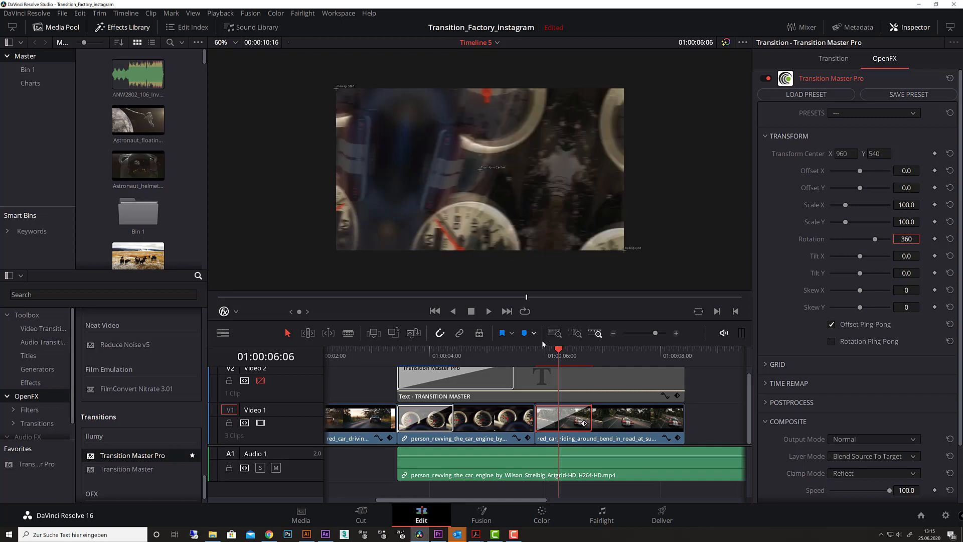
drag(558, 352, 560, 354)
In the Postprocess settings, set the Blur Mode to Radial and raise Blur Y to 49.2
click(766, 403)
scroll(828, 387, down, 5)
click(856, 357)
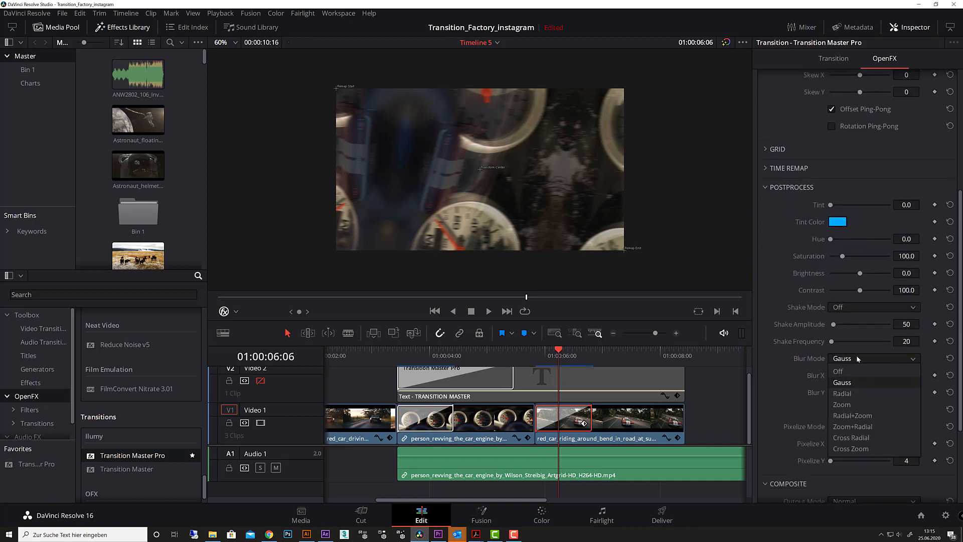
click(860, 395)
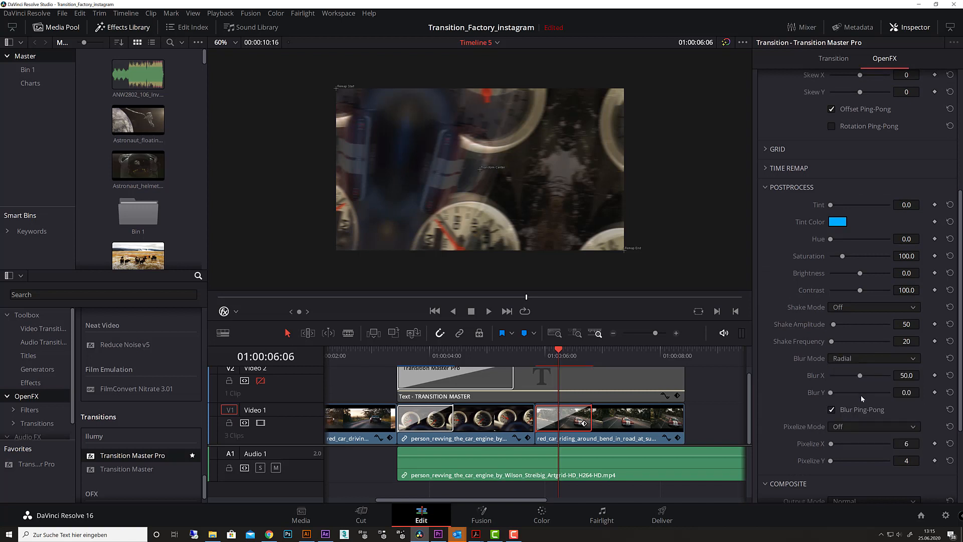
drag(849, 393, 859, 392)
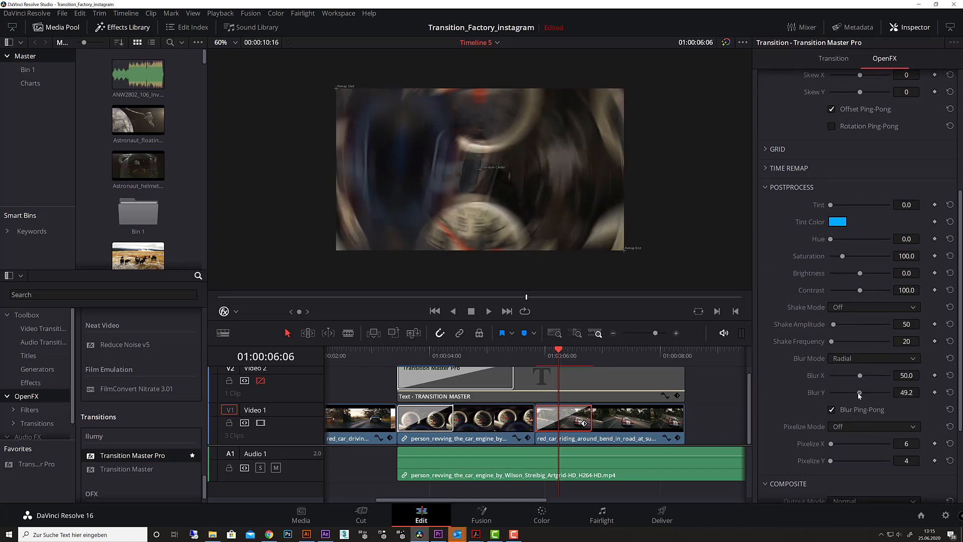
Play back and scrub through the rotating transition to review the radial blur
drag(562, 356, 538, 352)
key(space)
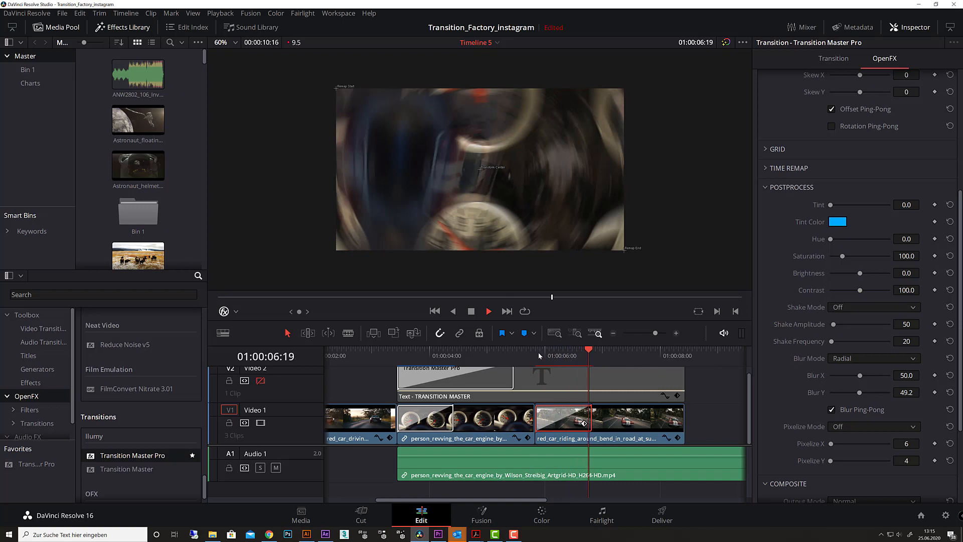
drag(544, 356, 549, 357)
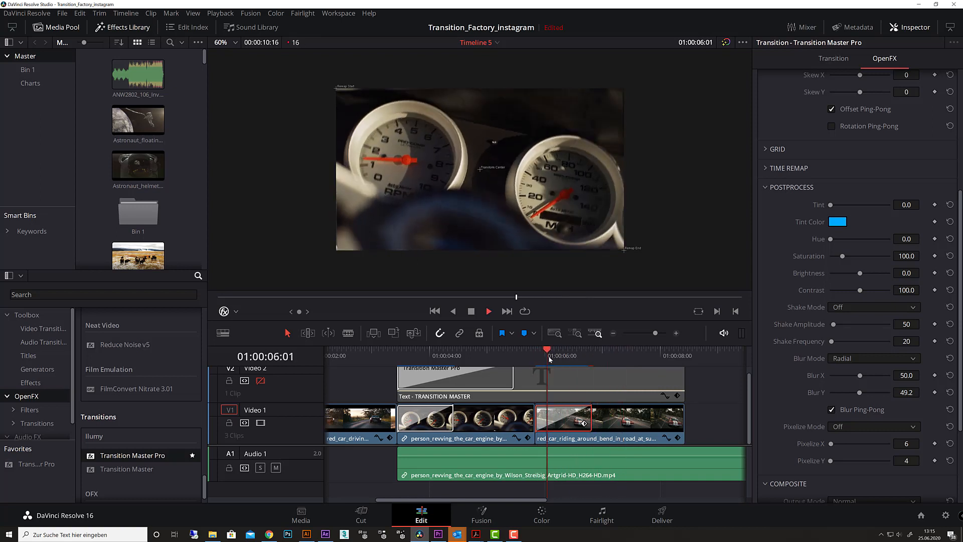
click(551, 356)
click(560, 356)
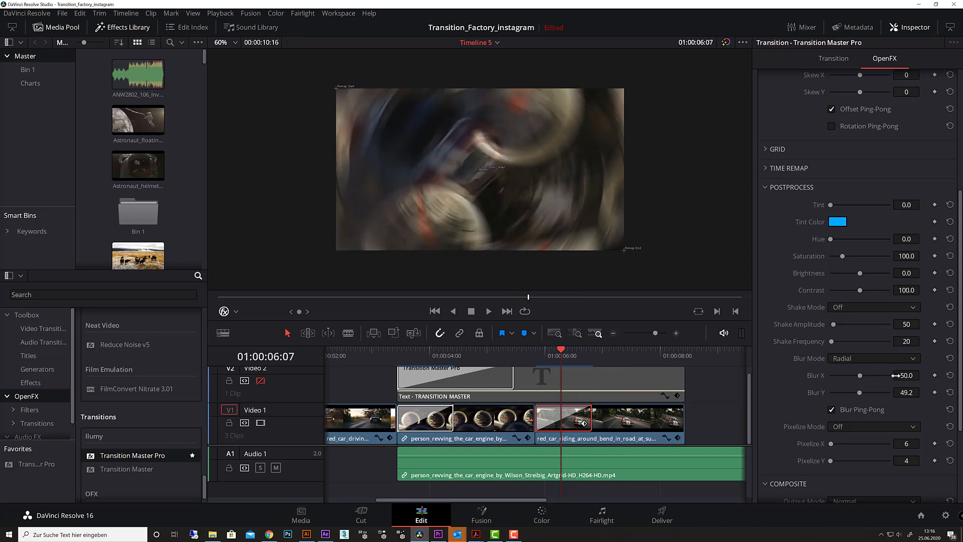
Raise the radial blur to Blur X 61.2 and Blur Y 61.1, and play back the rotating transition to review it
drag(922, 392, 922, 392)
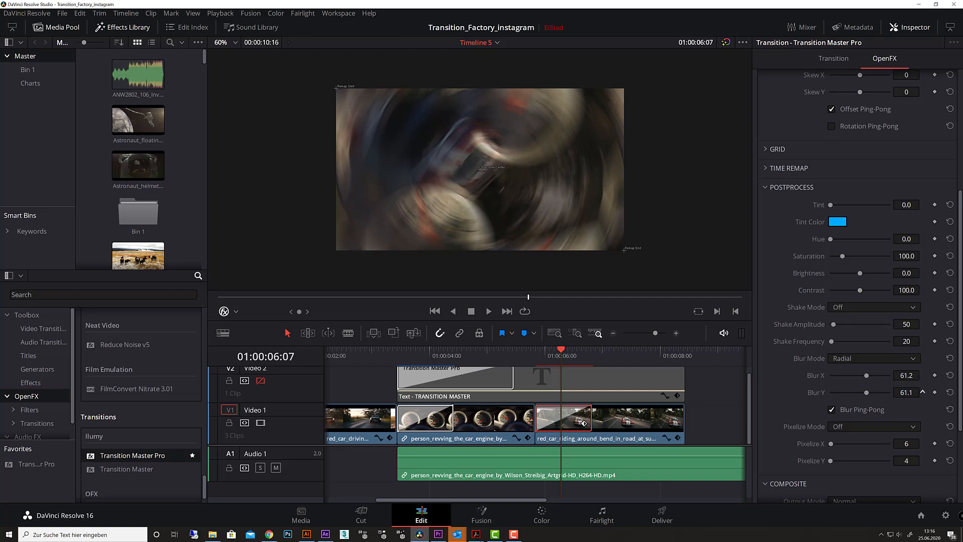
drag(561, 356, 536, 354)
key(space)
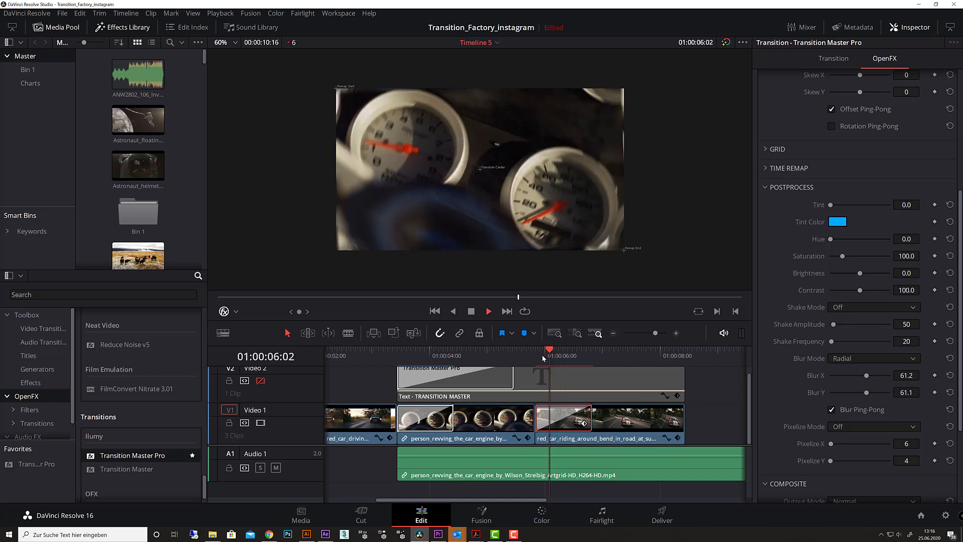
key(space)
click(552, 356)
click(539, 357)
key(space)
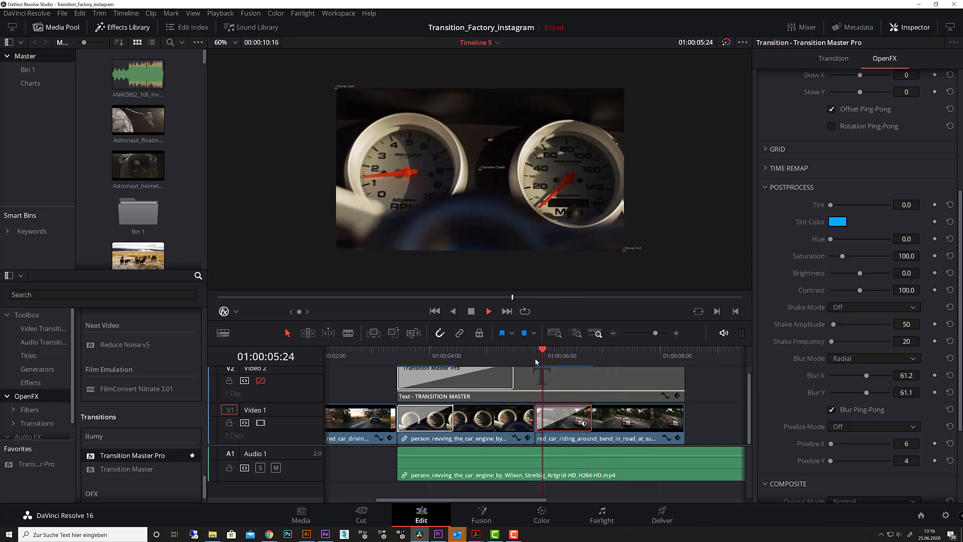
click(549, 358)
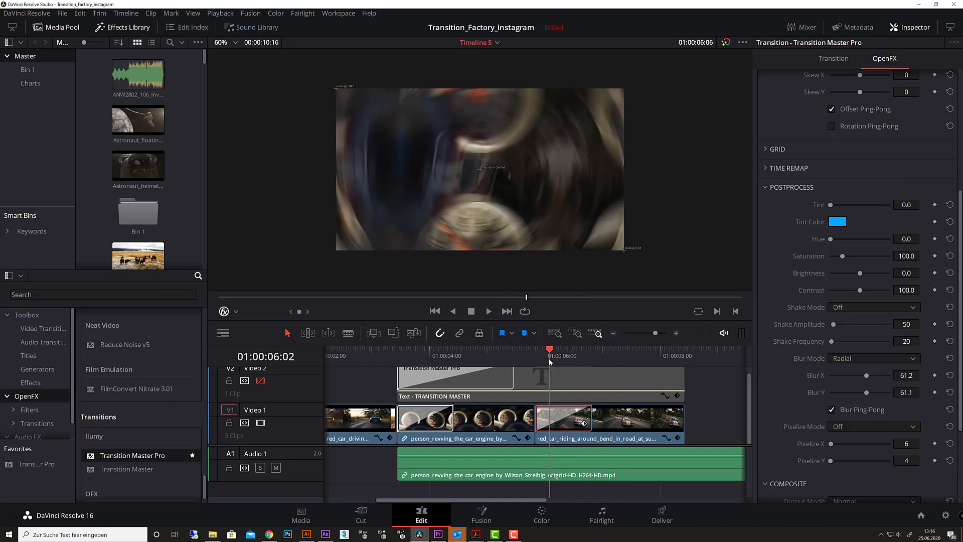
key(space)
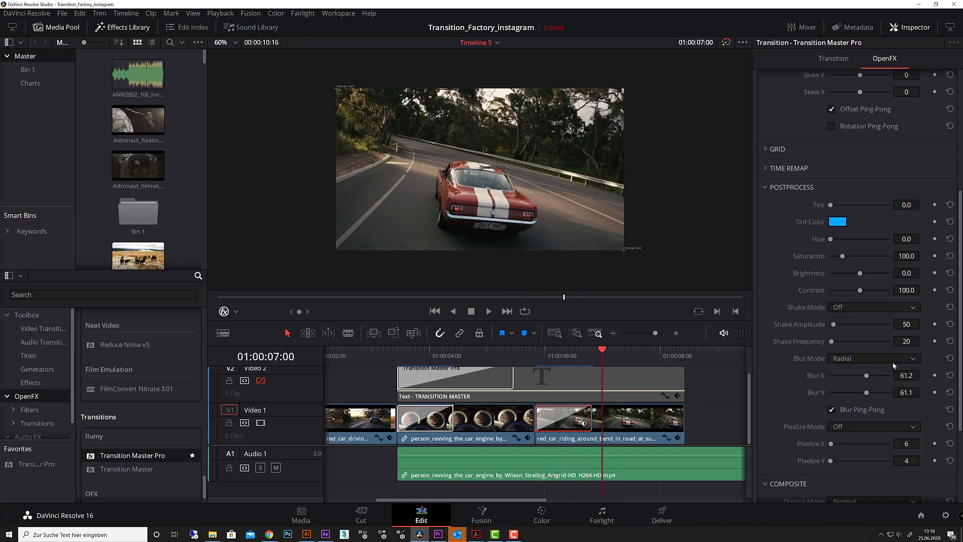
mouse_move(574, 361)
mouse_down()
mouse_move(538, 362)
mouse_move(556, 362)
mouse_up()
Set both Scale X and Scale Y of the effect's transform to 250
scroll(823, 195, up, 3)
scroll(823, 195, up, 3)
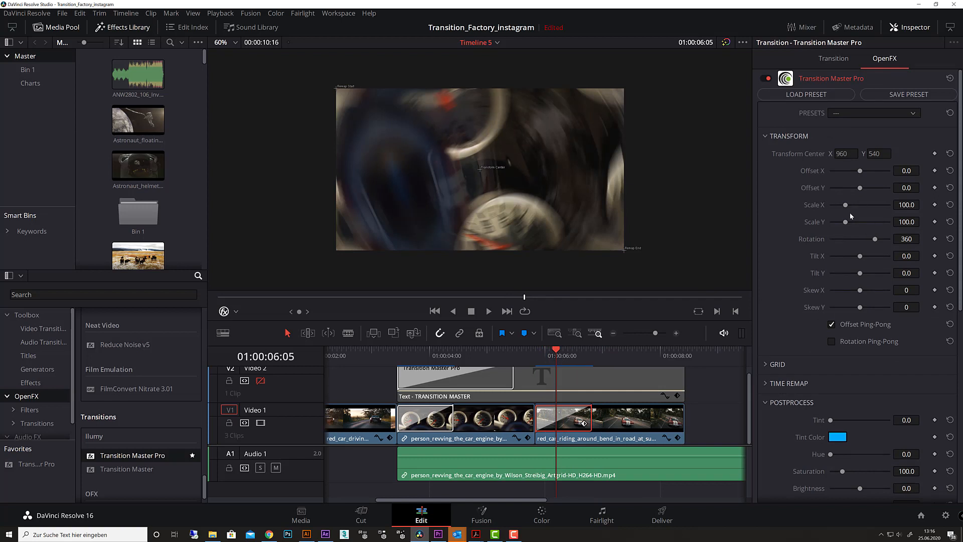
click(905, 204)
text(250)
key(Return)
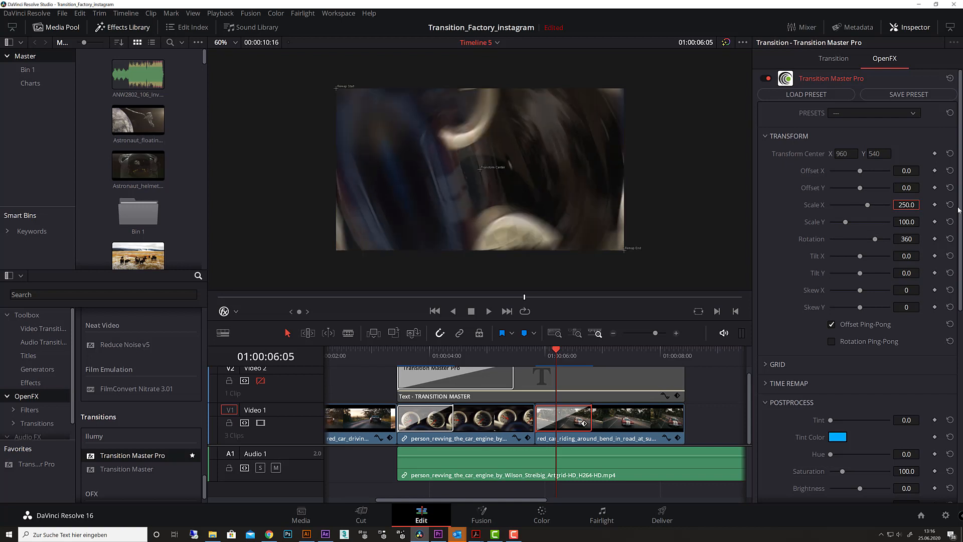
click(907, 221)
text(250)
key(Return)
Play back and scrub through the transition to review the scaling combined with rotation and radial blur
drag(549, 357, 542, 355)
key(space)
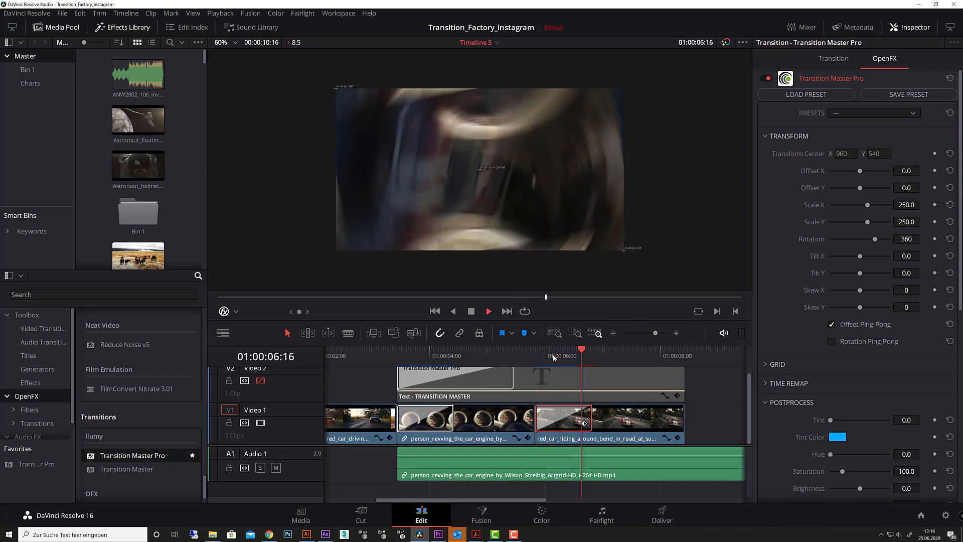
click(552, 356)
mouse_move(551, 358)
mouse_down()
mouse_move(566, 357)
mouse_move(557, 359)
mouse_up()
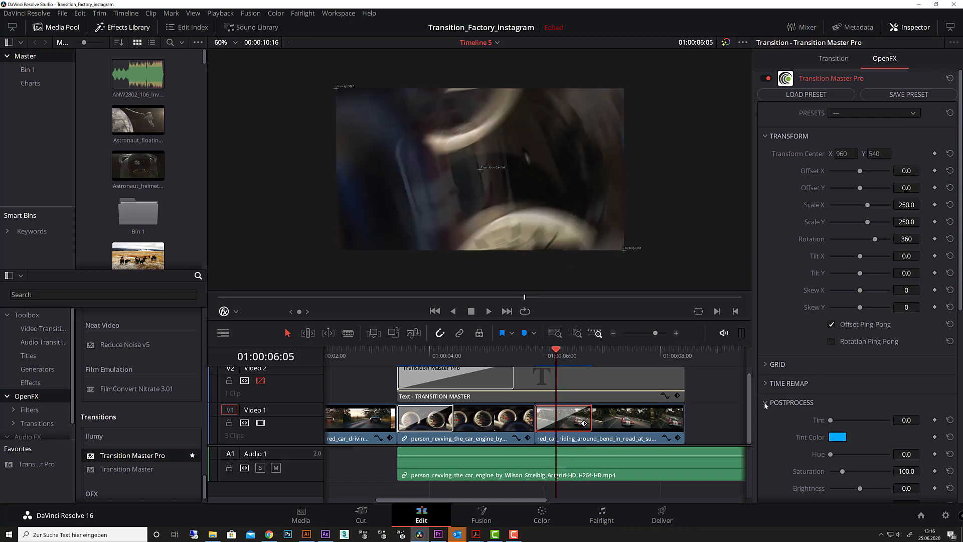
Change the Postprocess Blur Mode to Radial+Zoom
scroll(766, 402, down, 3)
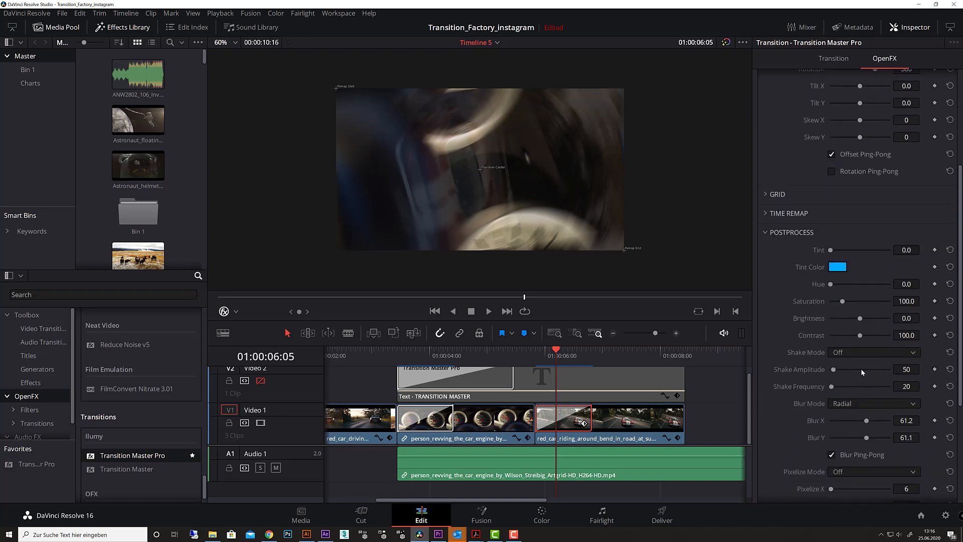
click(885, 403)
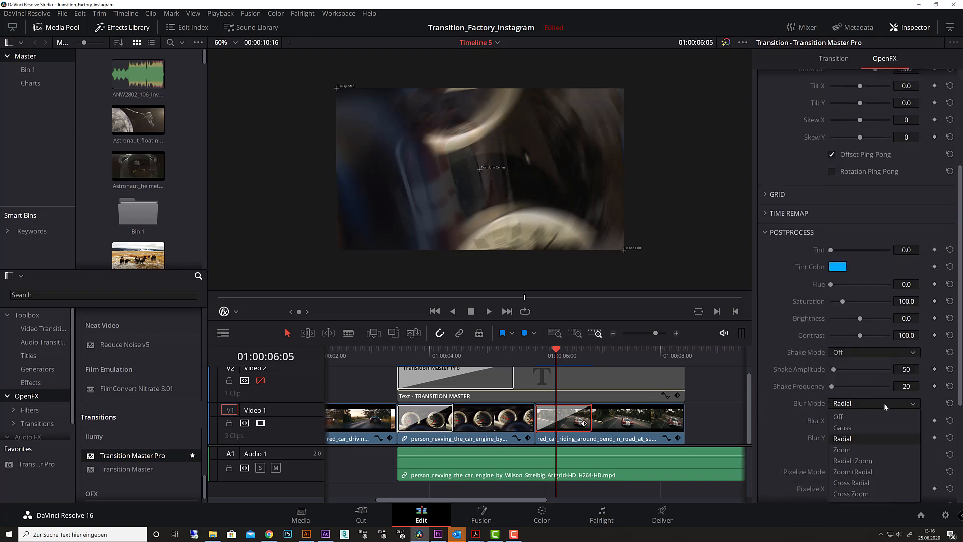
click(885, 462)
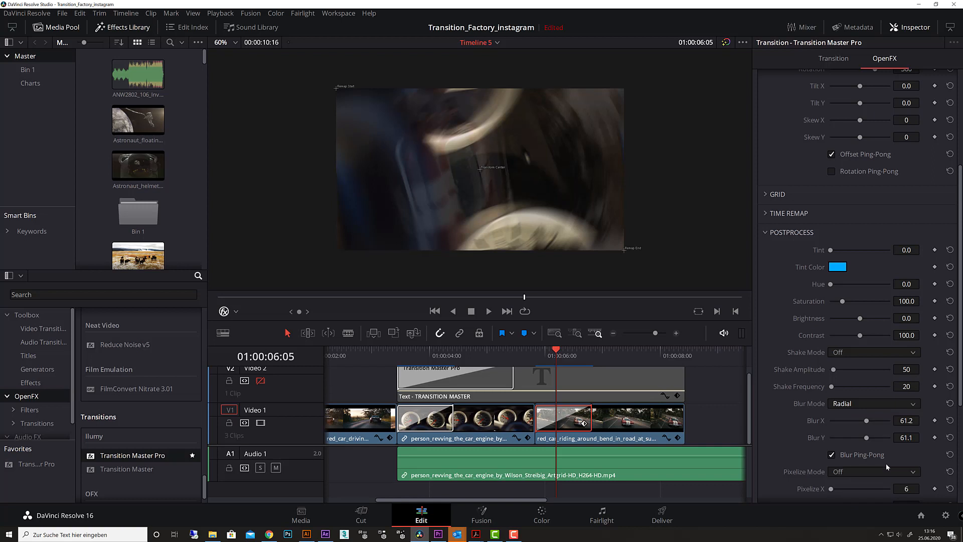
Play back the transition repeatedly from its start and scrub through its second half to review the Radial+Zoom blur
click(542, 352)
key(space)
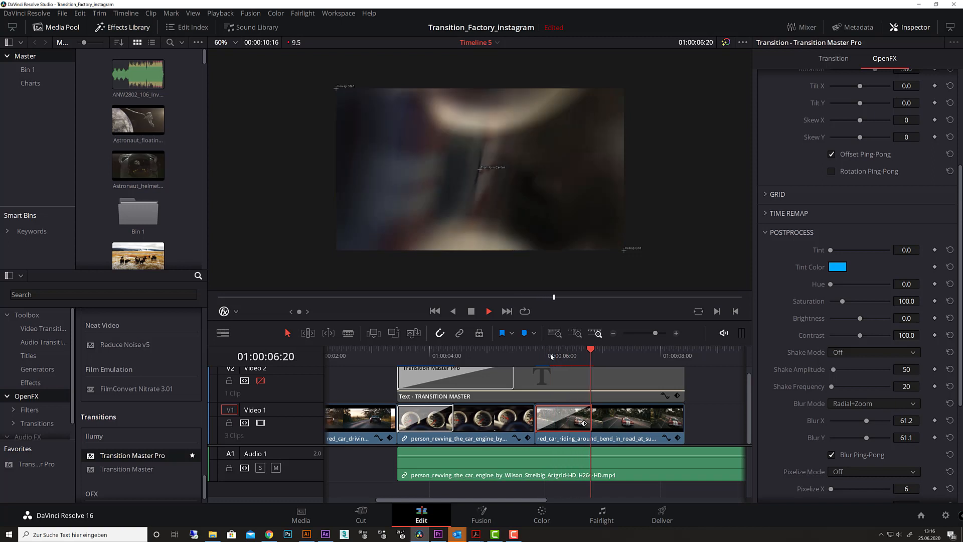
drag(566, 356, 538, 360)
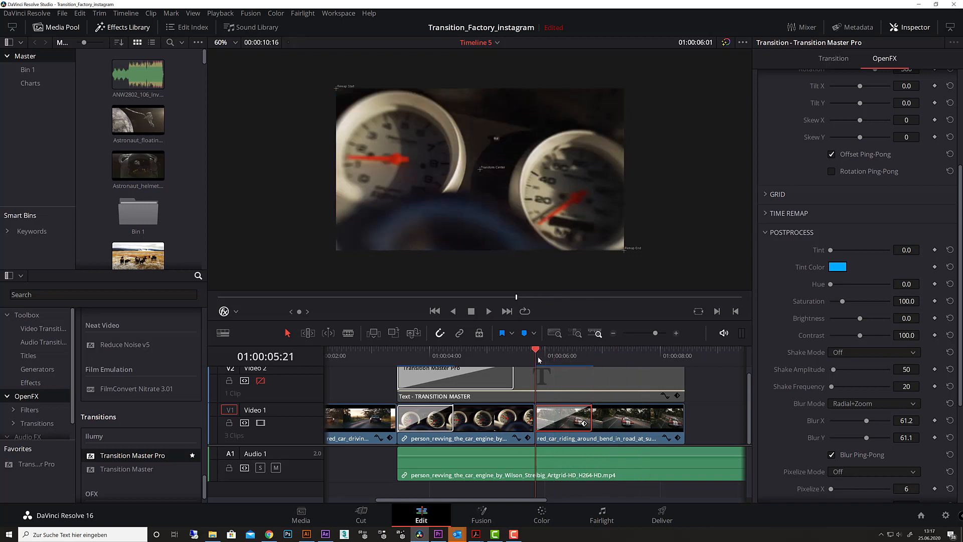
key(space)
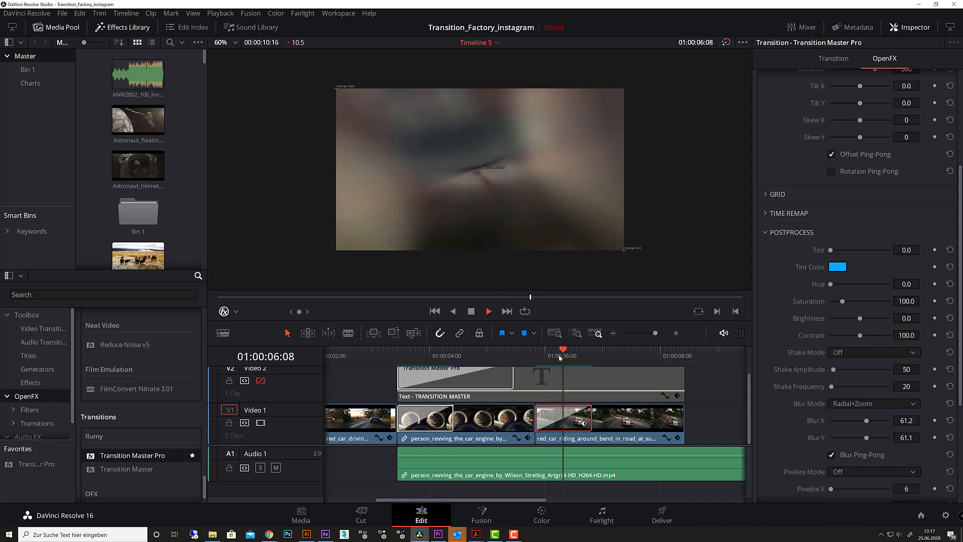
drag(551, 358, 541, 359)
key(space)
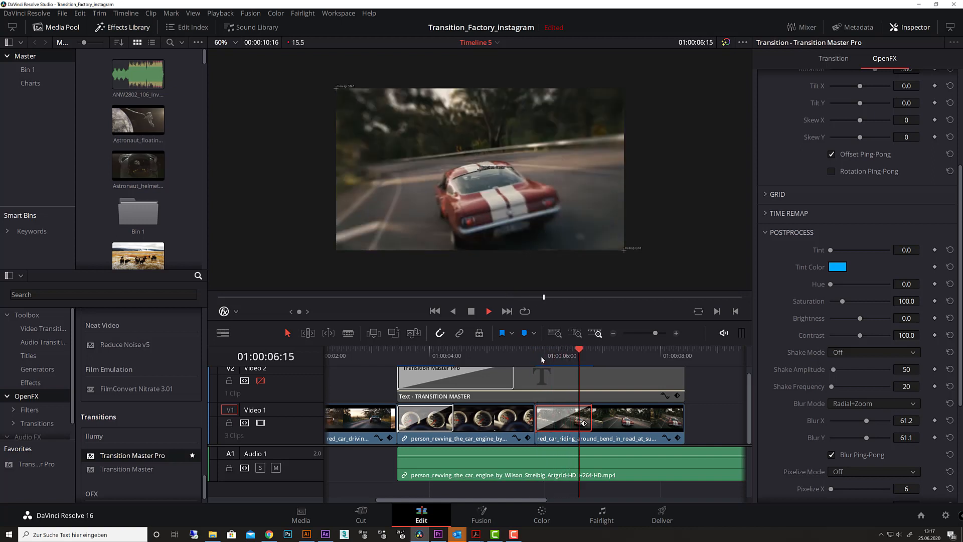
click(563, 360)
drag(562, 360, 575, 359)
Set the Pixelize Mode to Square and raise Pixelize X to 52 and Pixelize Y to 26
scroll(845, 385, down, 3)
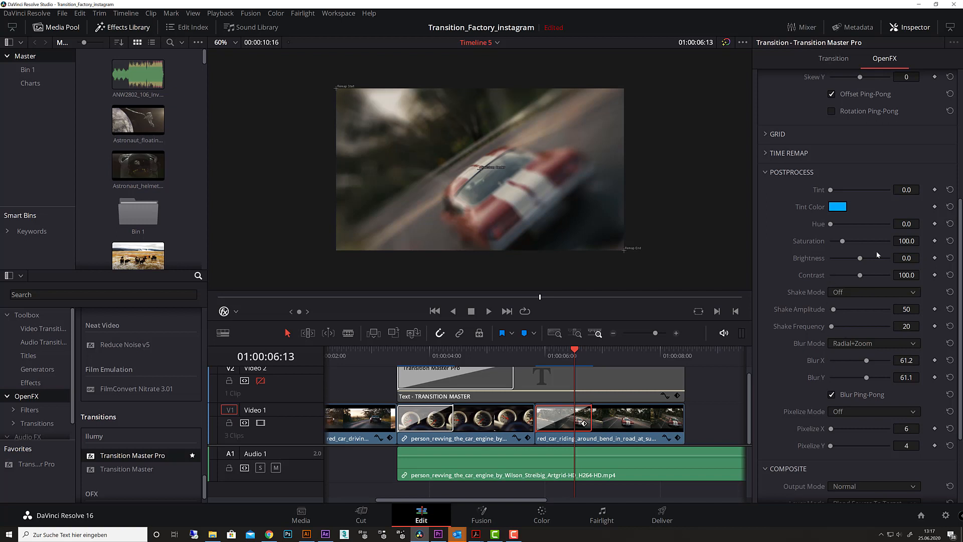
click(880, 410)
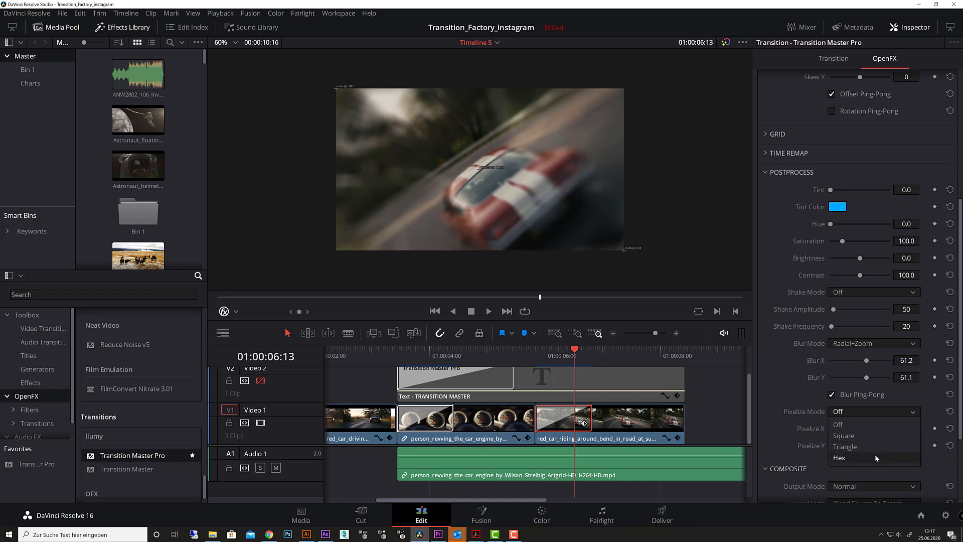
click(877, 434)
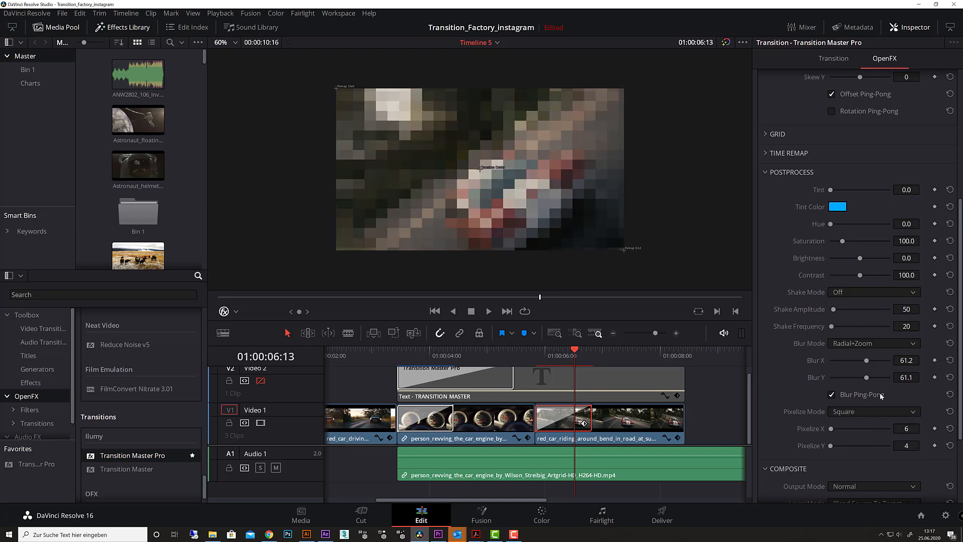
drag(831, 428, 837, 448)
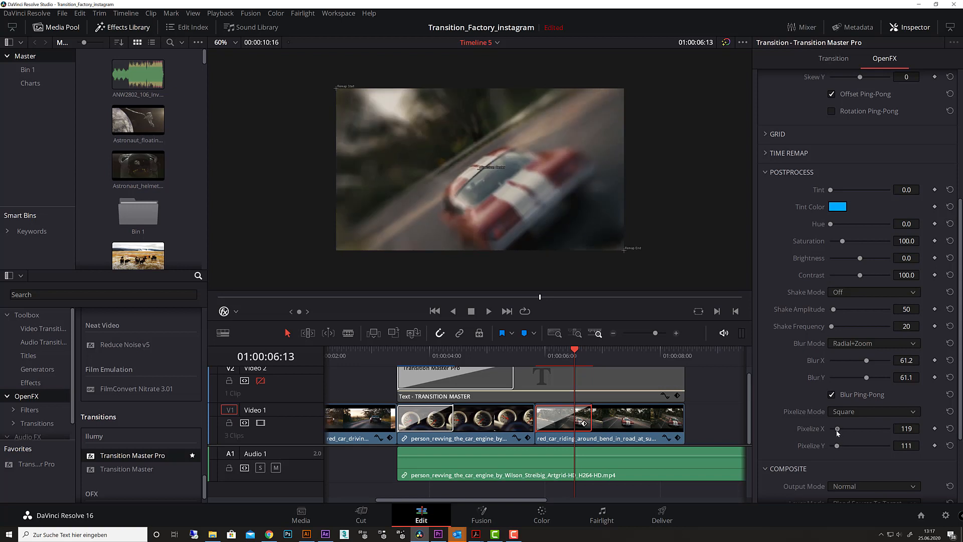
mouse_move(836, 431)
mouse_down()
mouse_move(835, 448)
mouse_move(835, 434)
mouse_up()
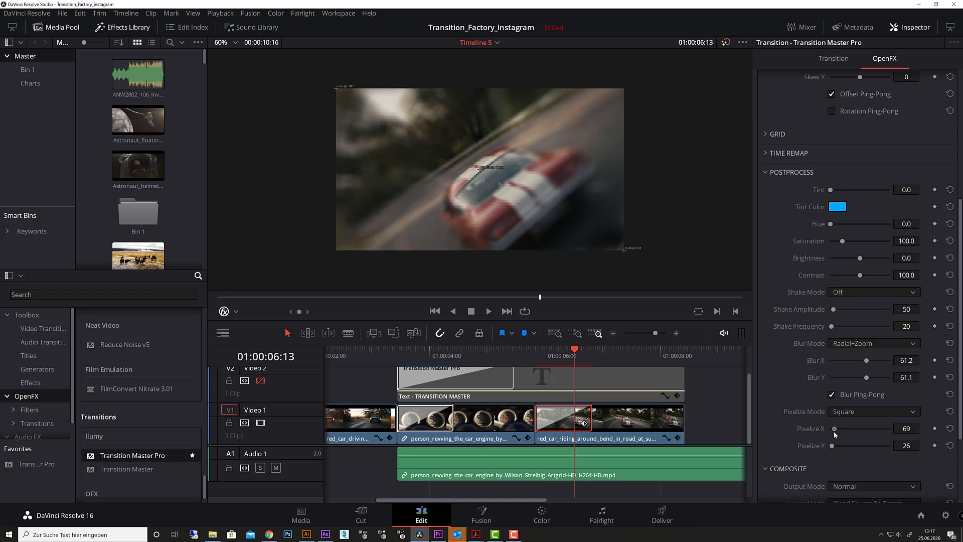
drag(834, 435, 834, 435)
Play back the transition repeatedly and scrub to its middle to review the square pixelation over the blur
drag(574, 351, 537, 350)
key(space)
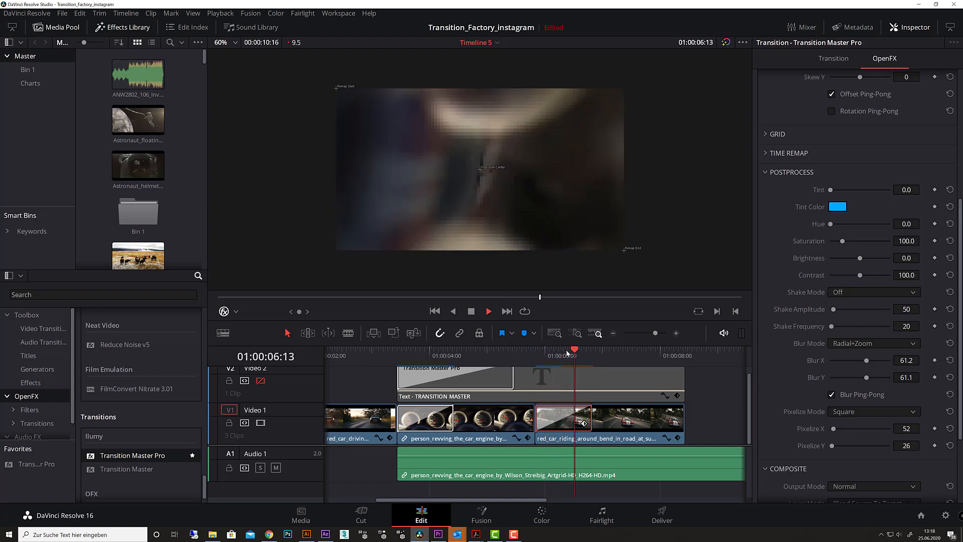
click(558, 351)
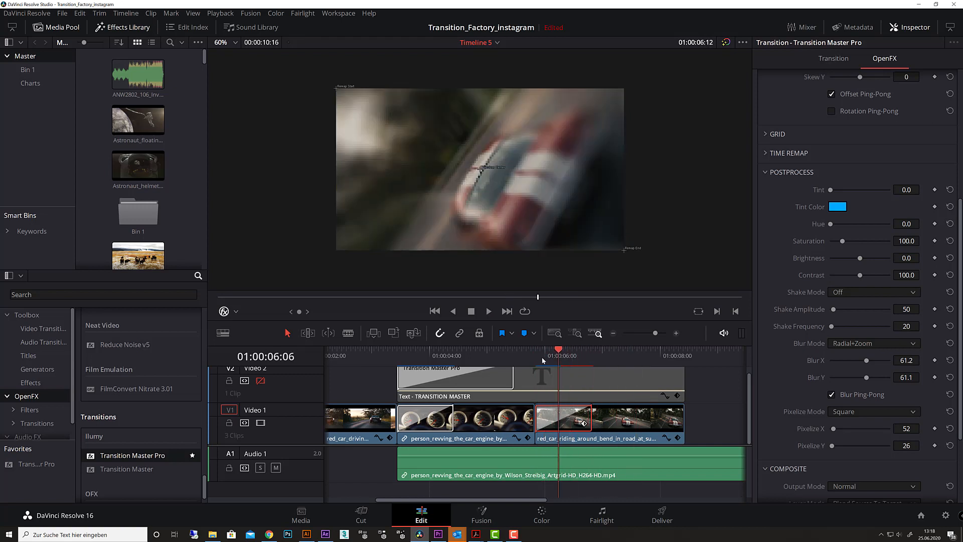
drag(542, 360, 535, 361)
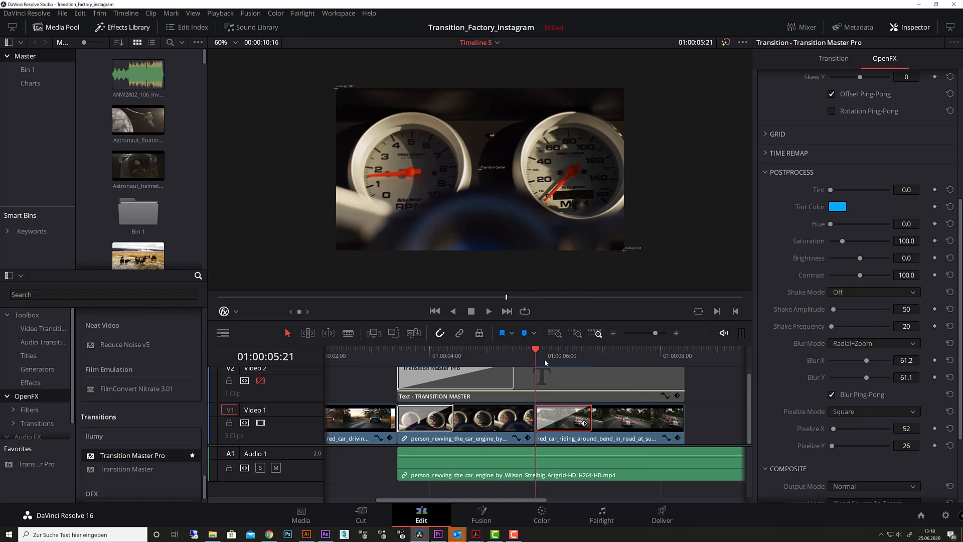
key(space)
click(544, 360)
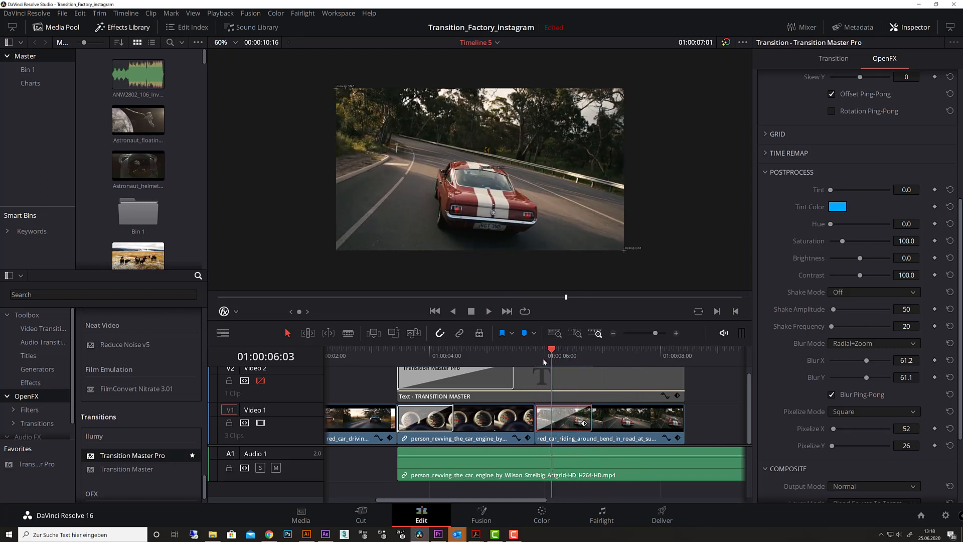
drag(543, 361, 536, 361)
key(space)
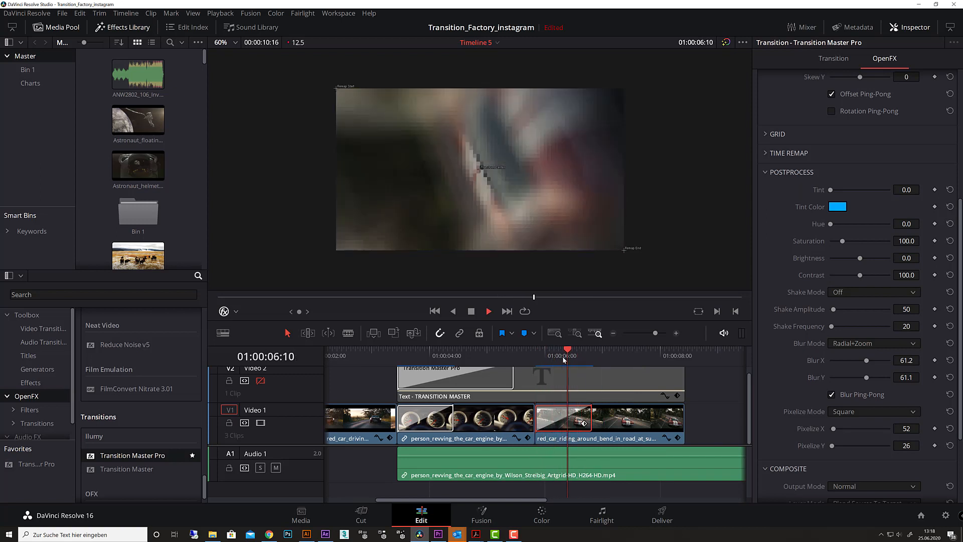
click(544, 360)
drag(544, 360, 563, 360)
key(space)
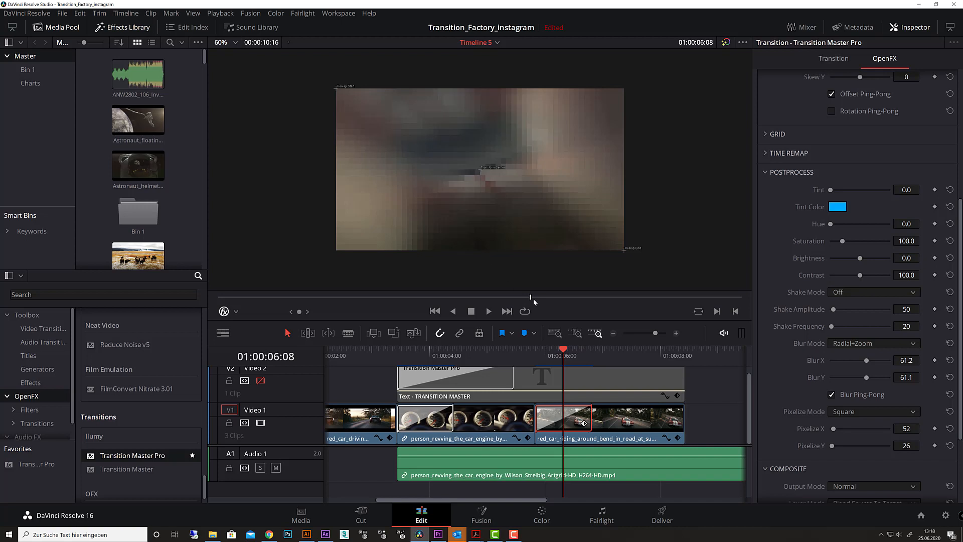
mouse_move(564, 351)
mouse_down()
mouse_move(543, 354)
mouse_move(561, 358)
mouse_up()
key(space)
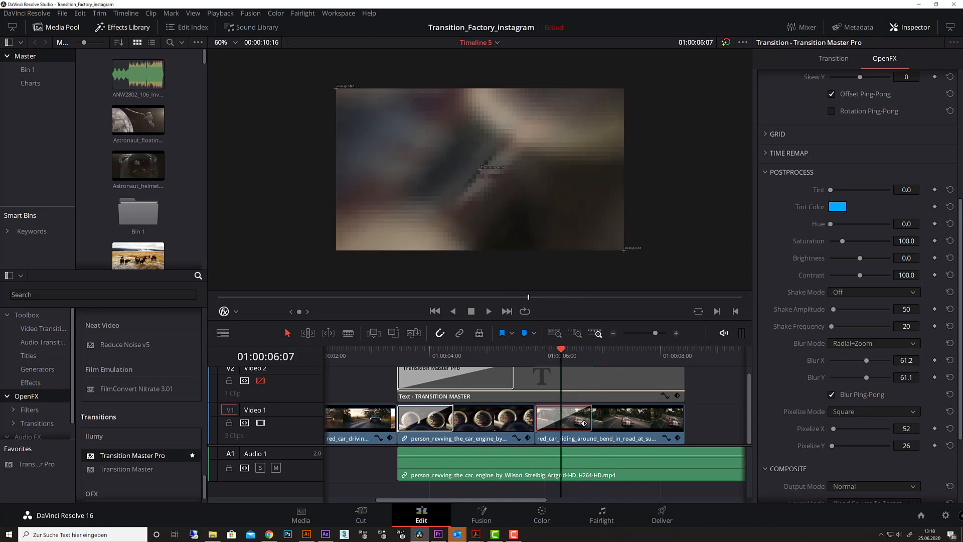
Set both Pixelize X and Pixelize Y to 10 for coarser square pixels
drag(906, 428, 890, 428)
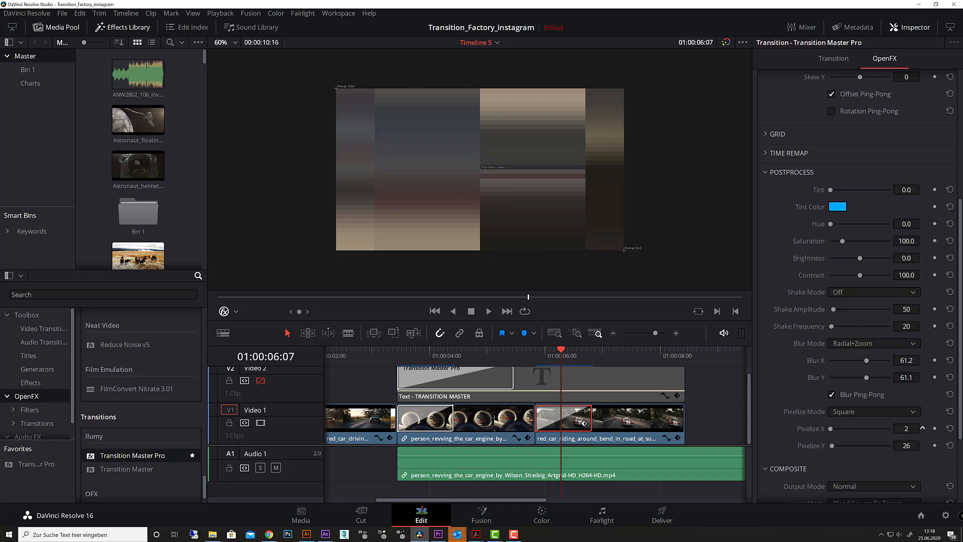
double_click(907, 429)
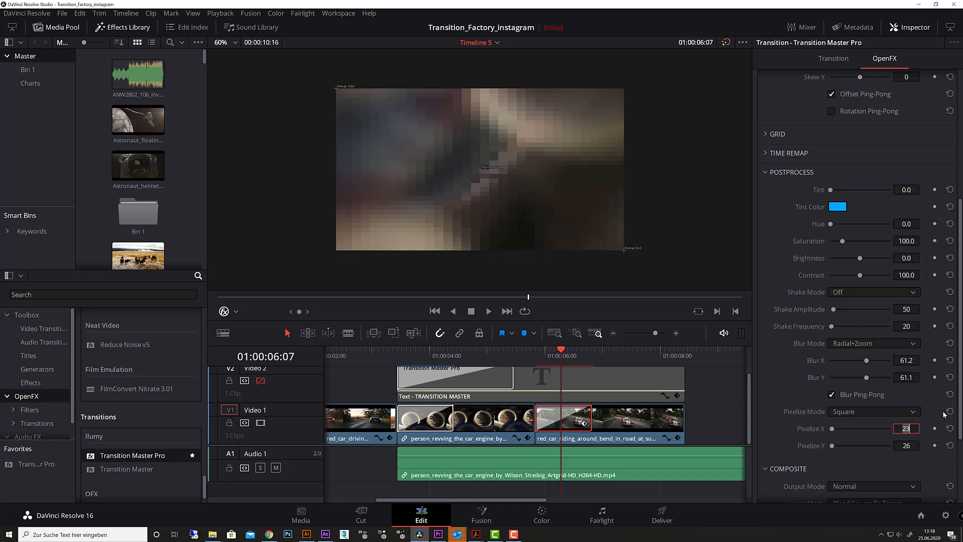
text(10)
key(Return)
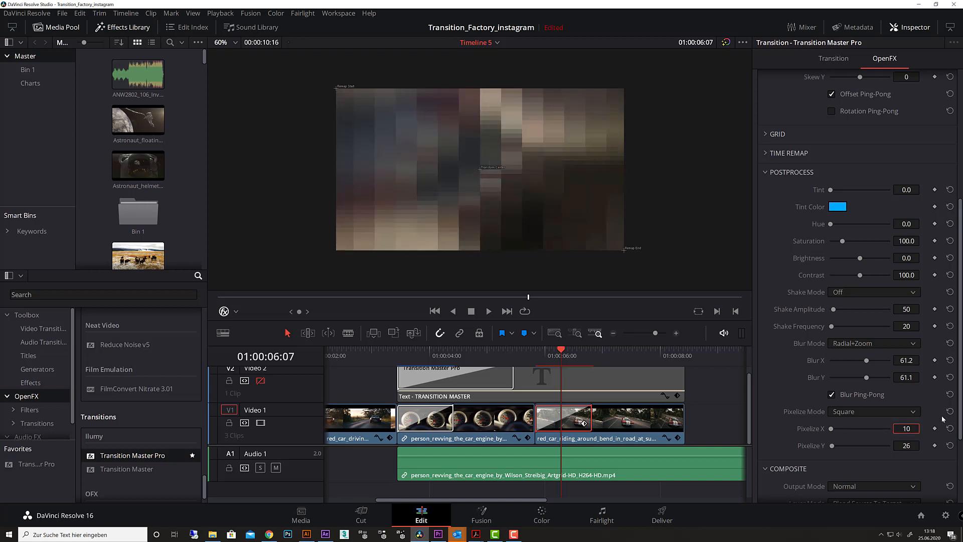
click(910, 446)
text(10)
key(Return)
Play back the transition repeatedly from its start to review the coarser square pixelation
drag(558, 354, 537, 352)
key(space)
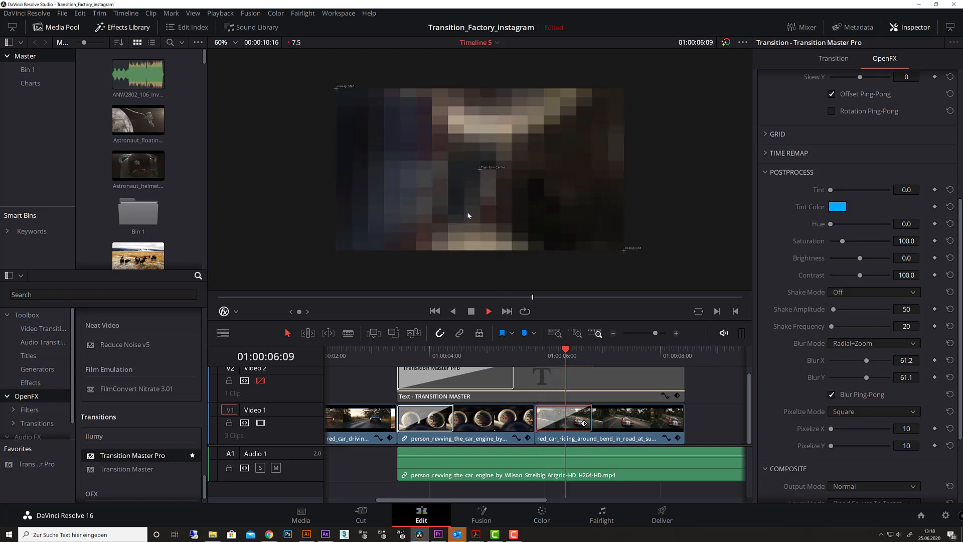
key(space)
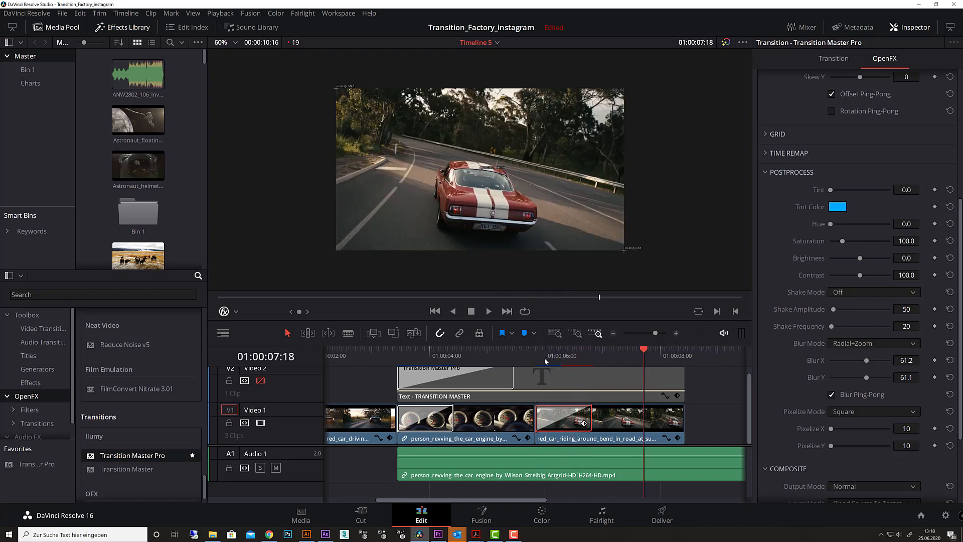
drag(544, 360, 536, 360)
key(space)
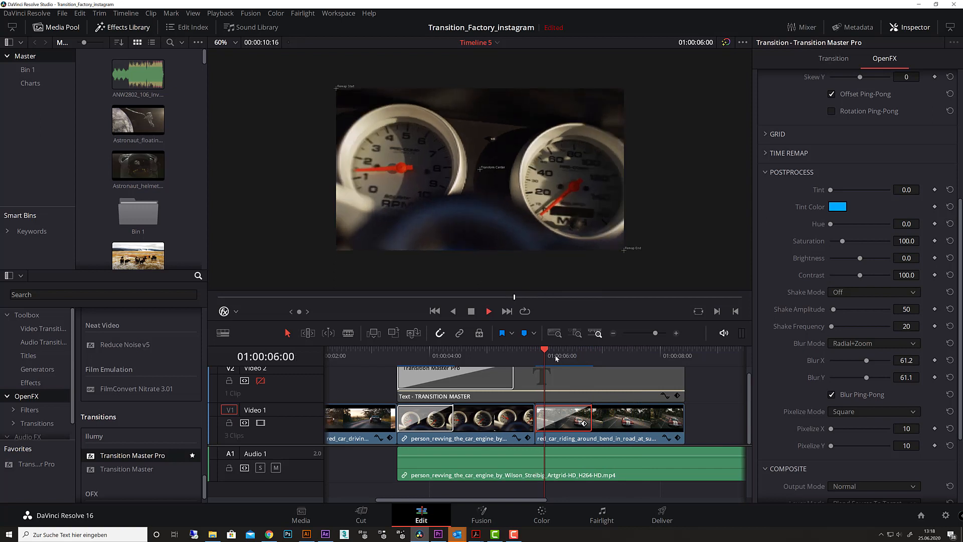
key(space)
drag(551, 360, 540, 361)
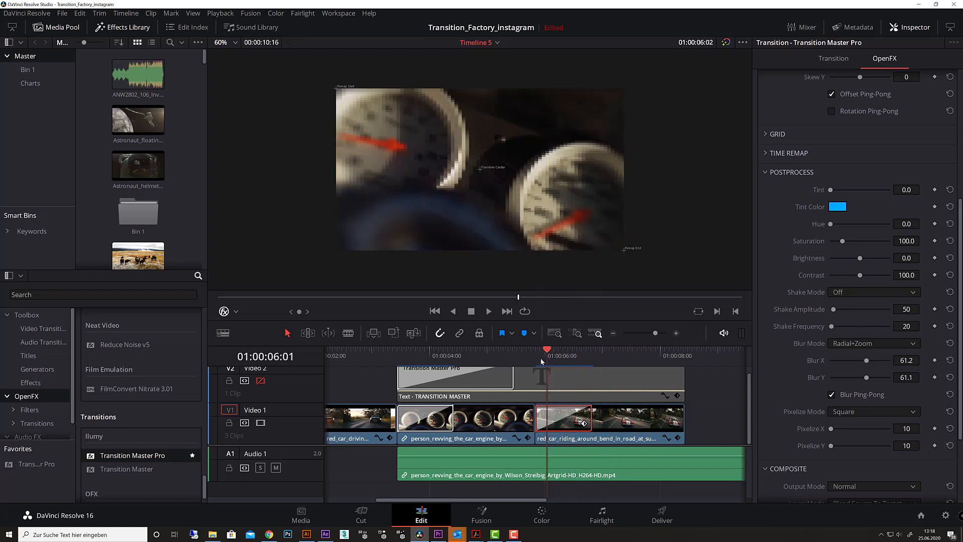
Play back the pixelated transition once more and return the playhead to the transition's start
key(space)
key(space)
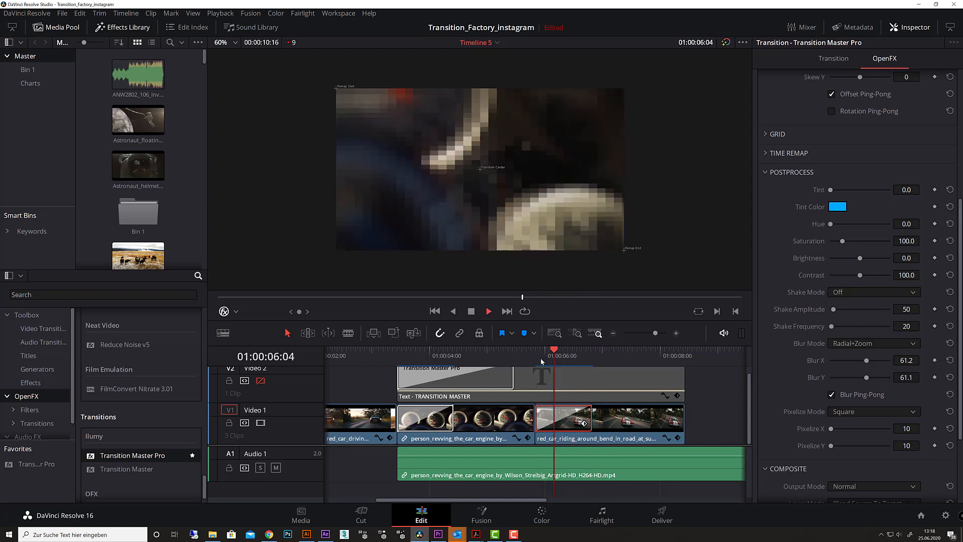
key(space)
drag(561, 358, 538, 361)
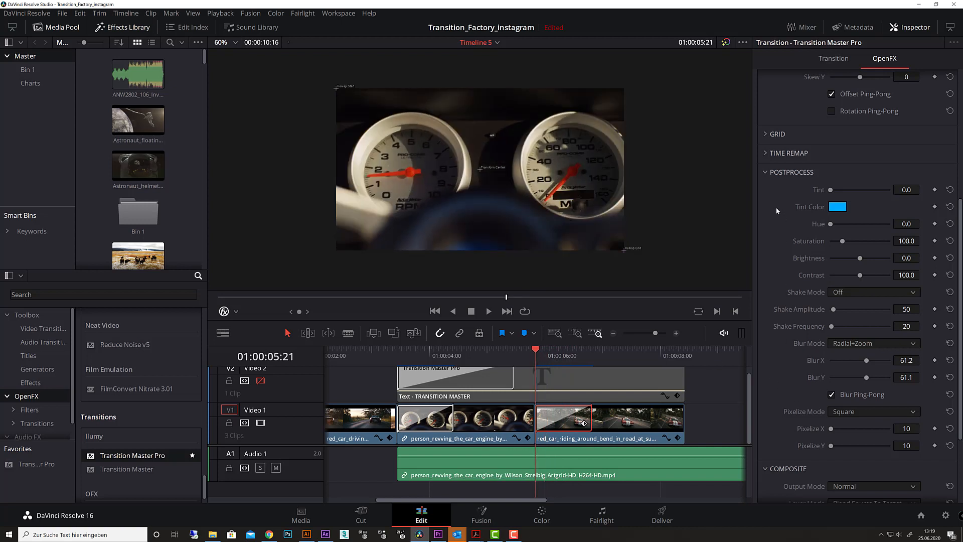
Collapse the Postprocess settings and set the Composite Output Mode to Time Remap
click(766, 173)
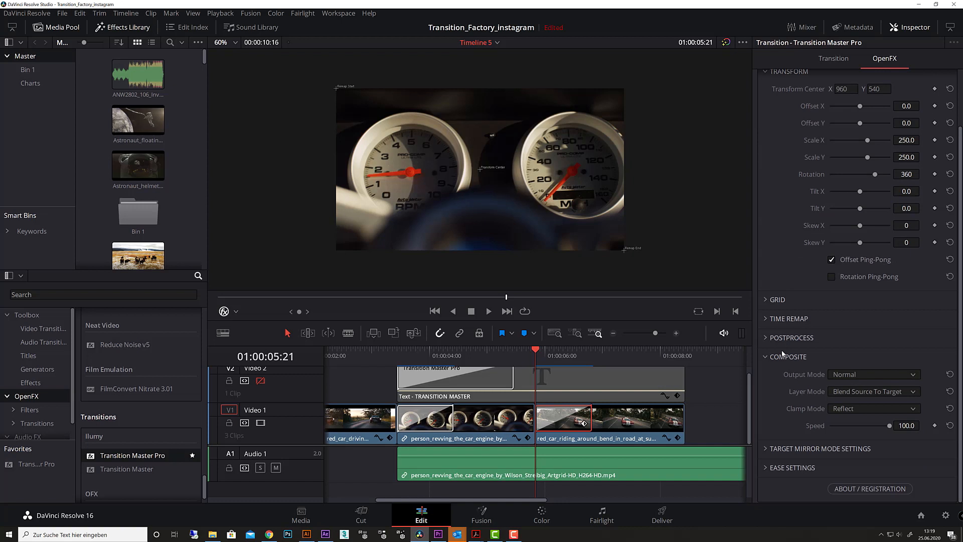
click(861, 373)
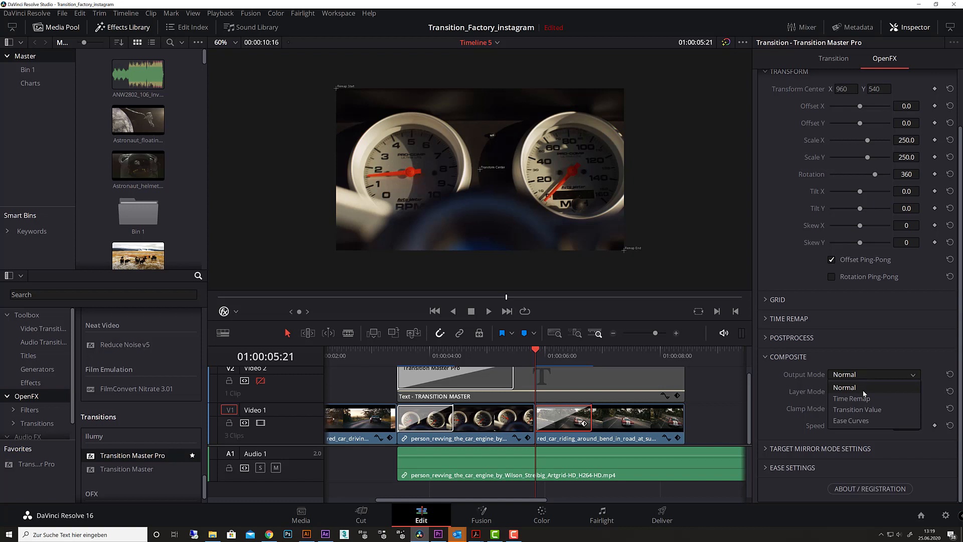
click(863, 387)
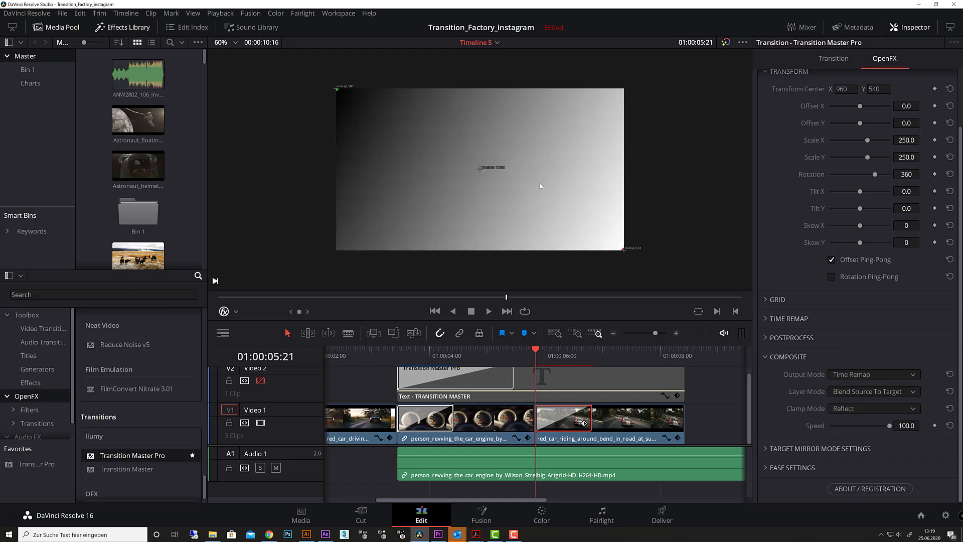
Set the Output Mode to Transition Value and scrub through the transition to review the grayscale change
click(883, 371)
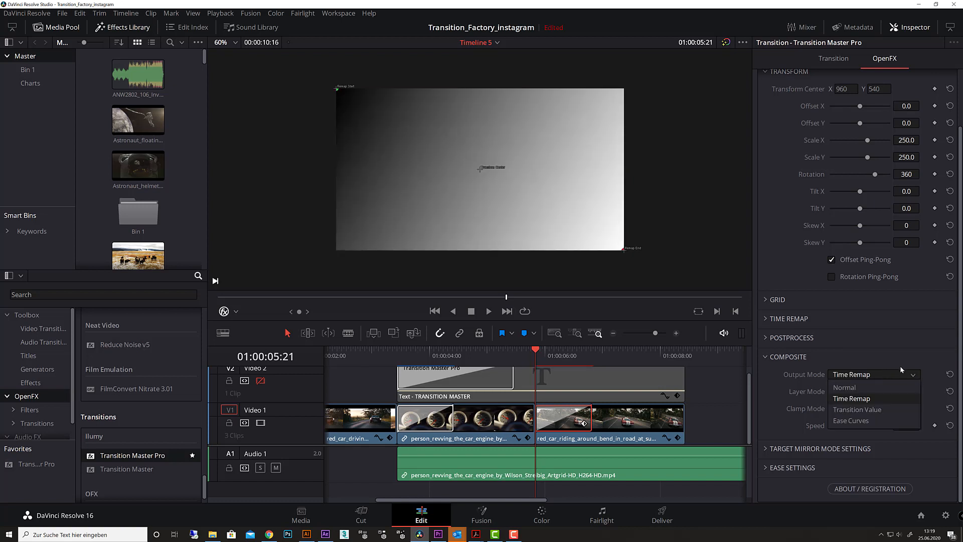
click(883, 412)
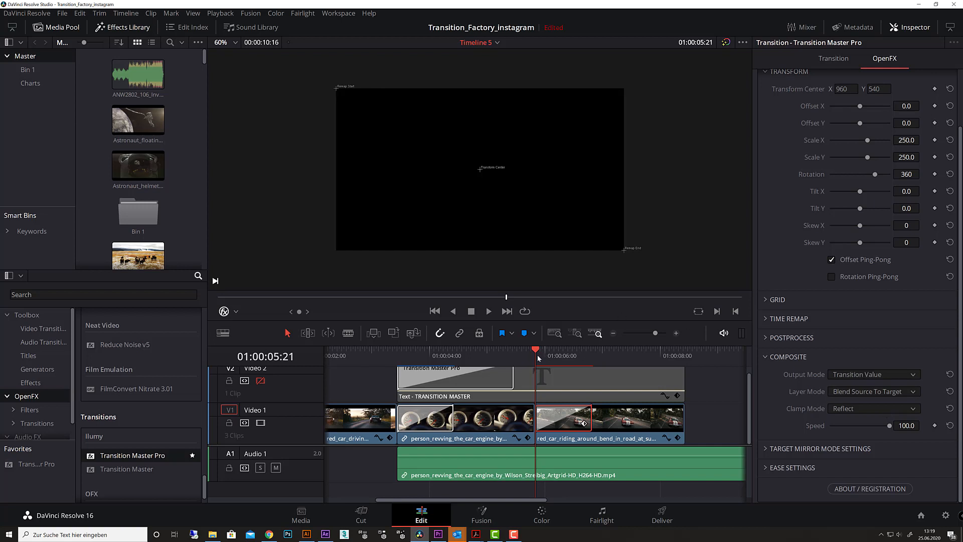
drag(540, 354, 574, 357)
click(584, 354)
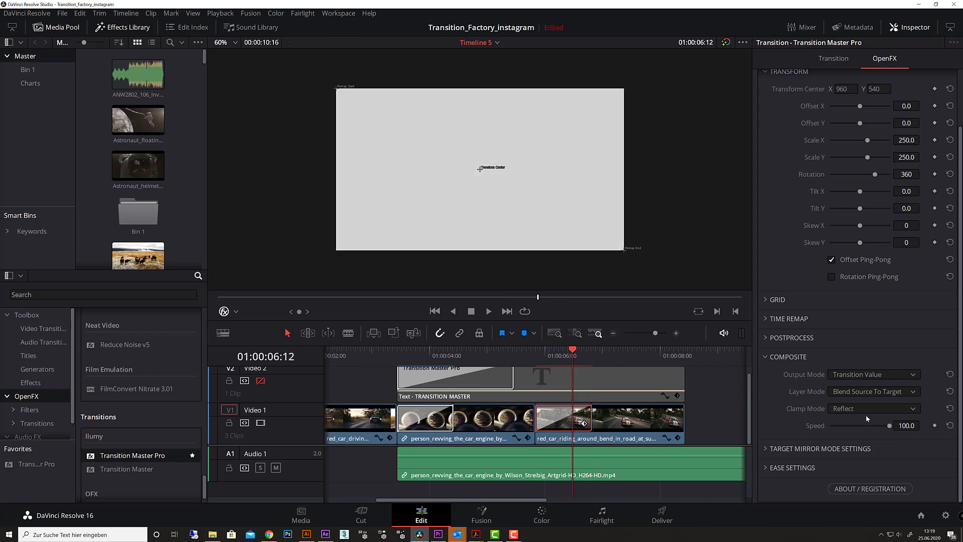
Set the Output Mode to Ease Curves and scrub back through the transition to inspect the curve graph
click(879, 375)
click(878, 419)
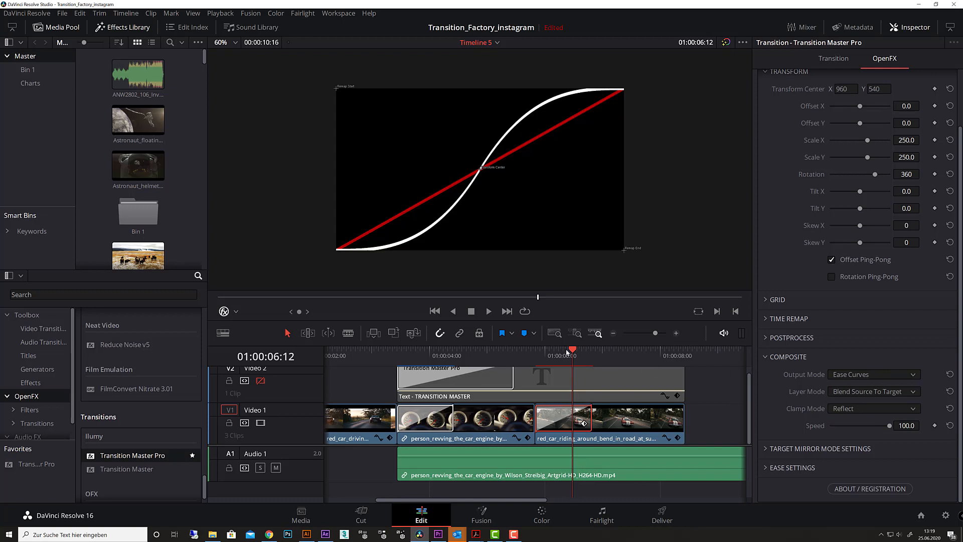
drag(568, 351, 551, 360)
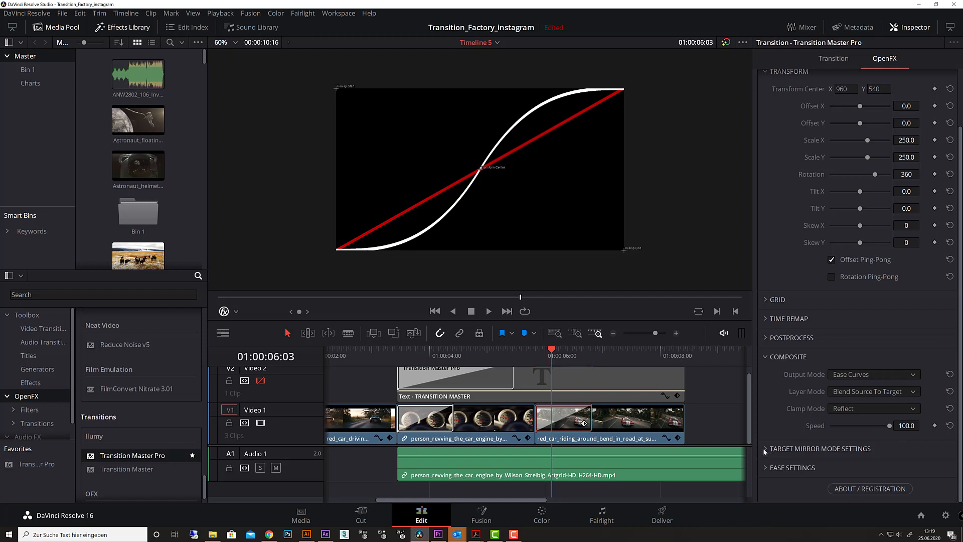
Expand the Ease Settings and try the Shift In and Shift In&Out ease modes on the curve graph
click(790, 467)
scroll(798, 426, down, 1)
scroll(798, 426, down, 4)
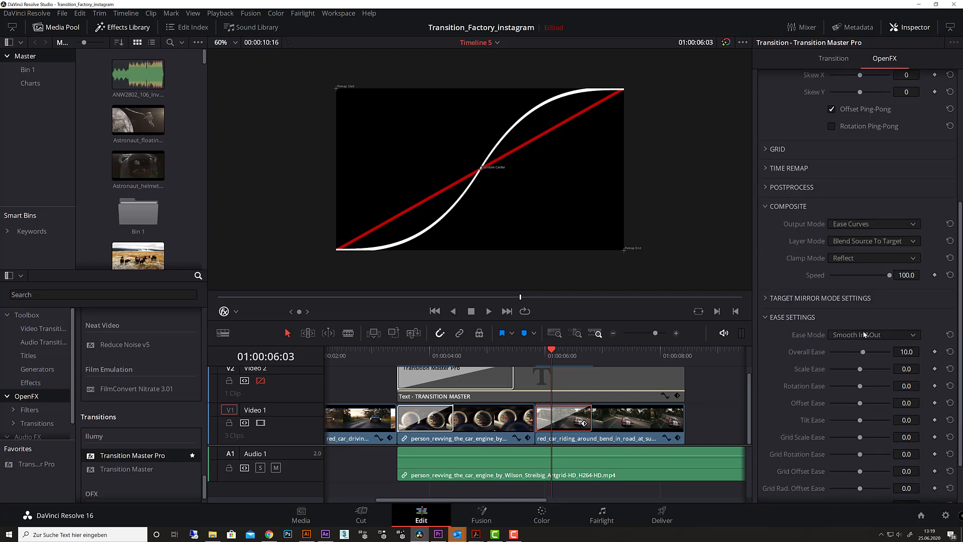
click(890, 334)
click(881, 360)
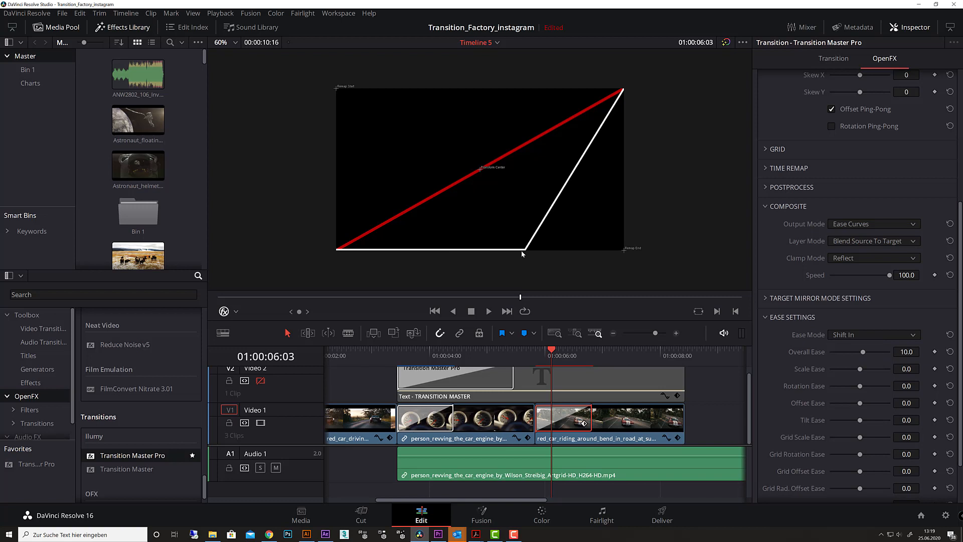
click(869, 335)
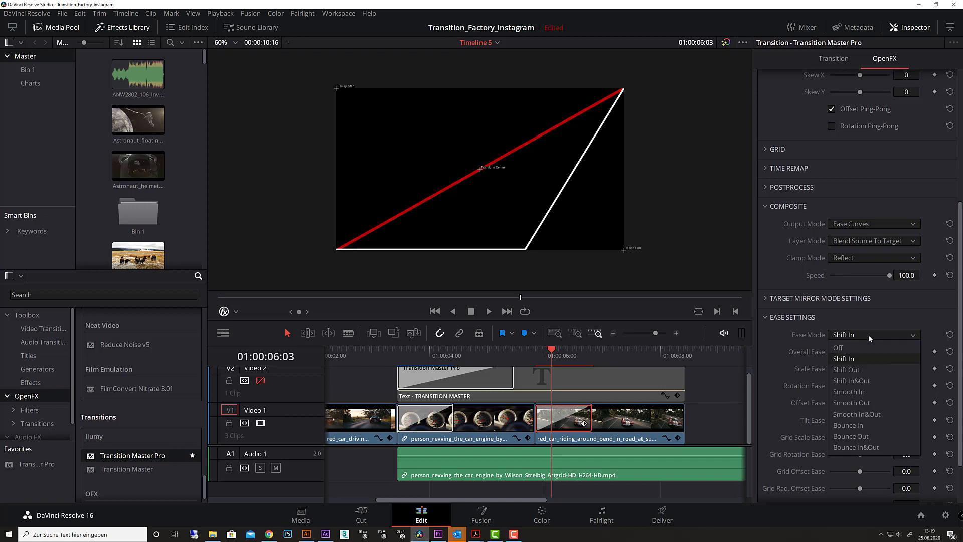
click(863, 372)
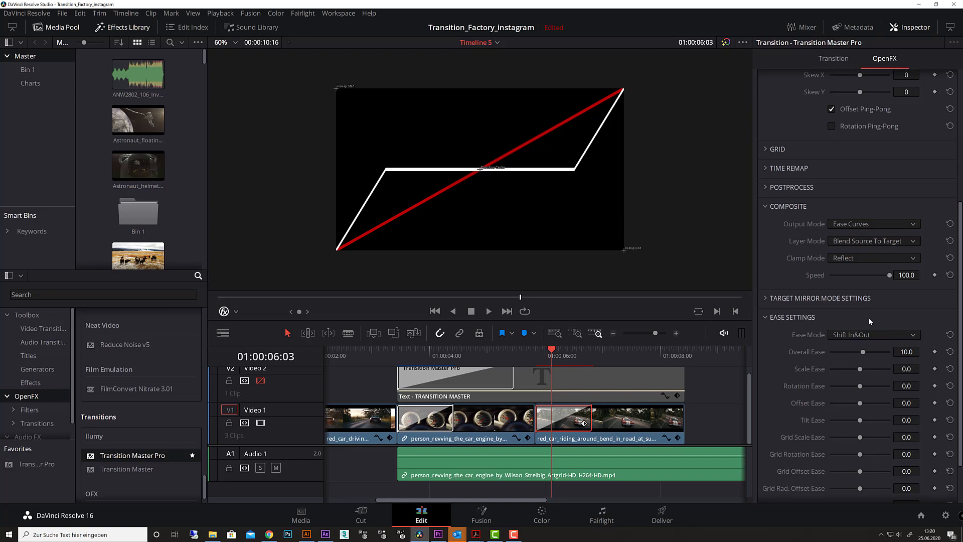
Compare the Smooth In and Smooth In&Out ease modes on the curve graph
click(877, 341)
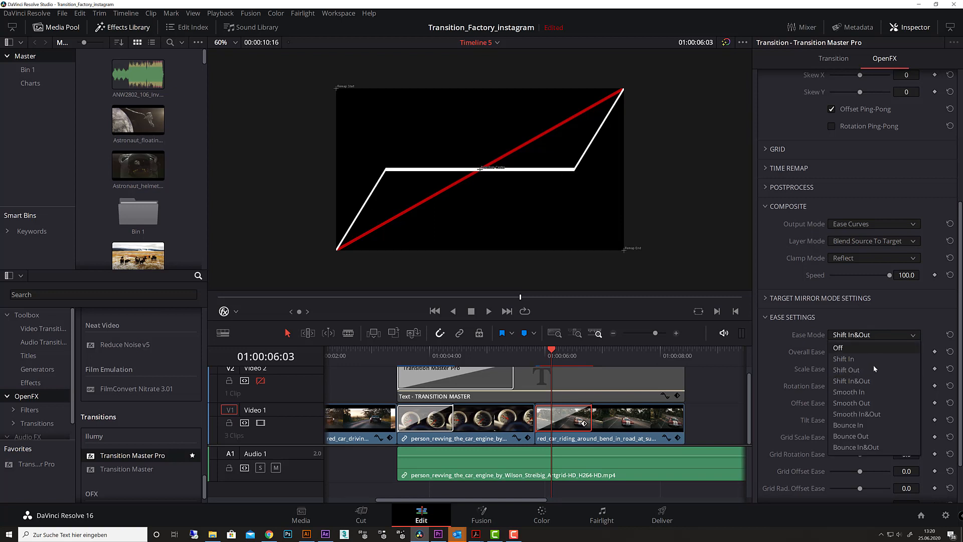
click(870, 394)
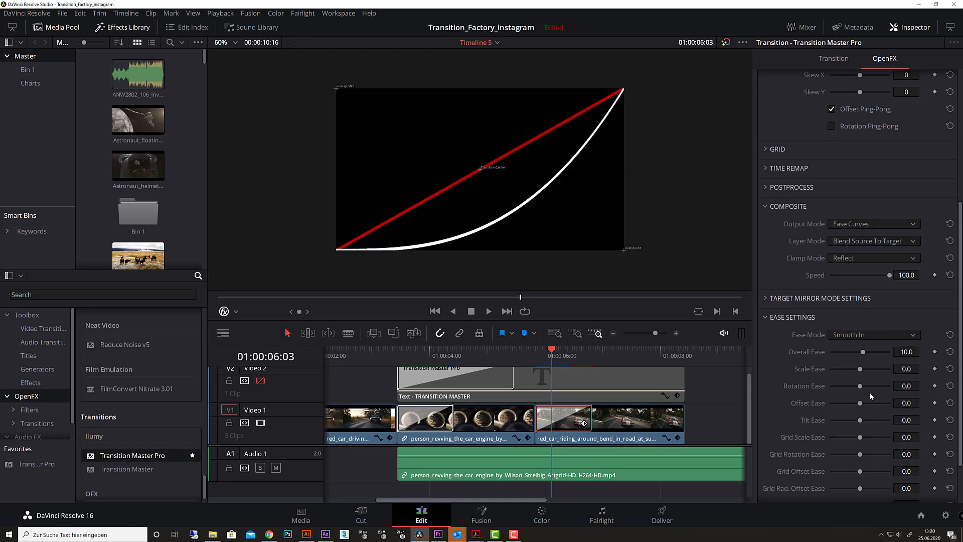
click(871, 332)
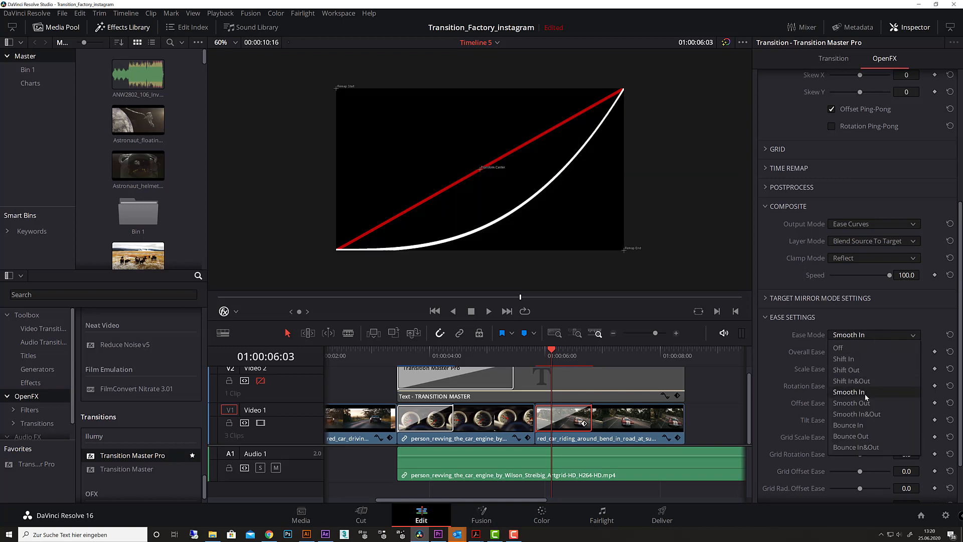
click(866, 415)
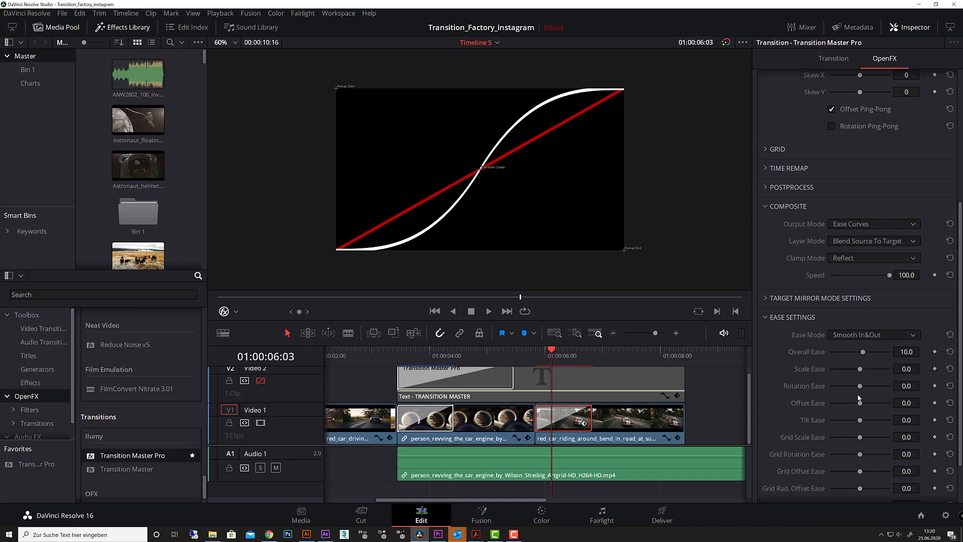
Set the Ease Mode to Bounce Out and return the Output Mode to Normal
click(880, 339)
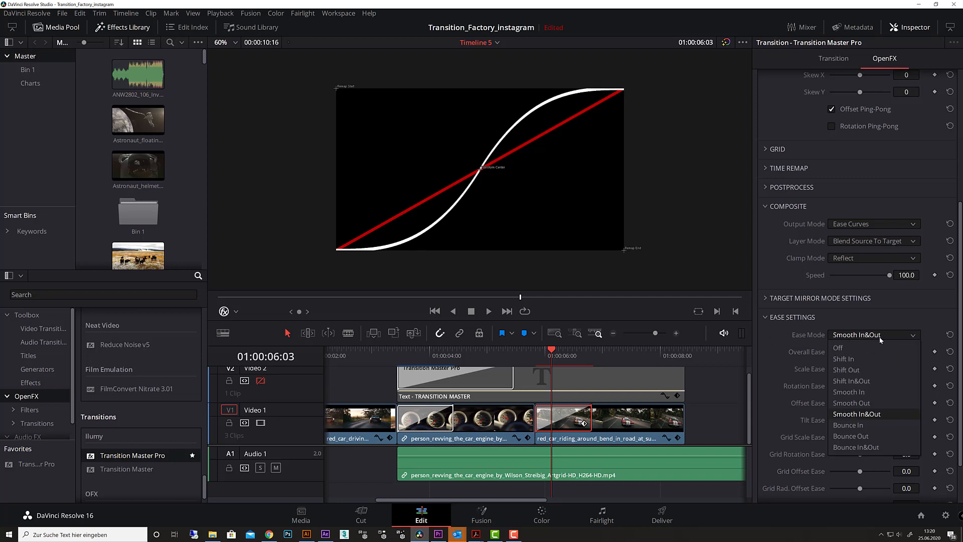
click(877, 435)
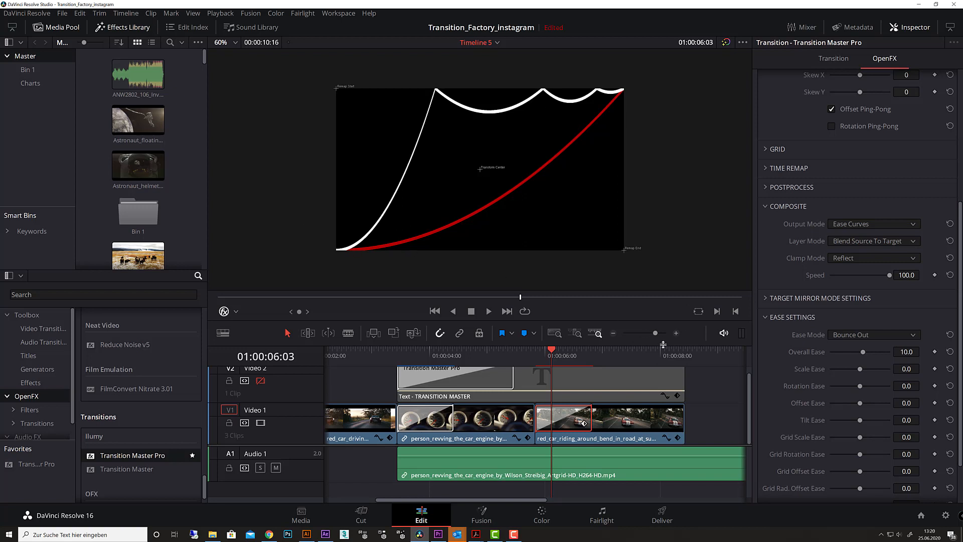
click(876, 226)
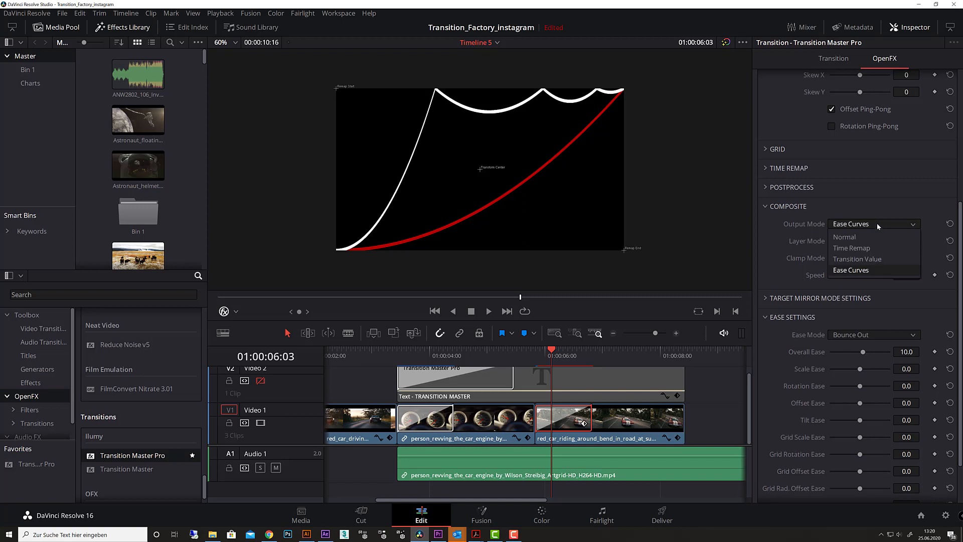
click(875, 234)
Play back and scrub through the transition repeatedly from its start to review the Bounce Out easing
drag(552, 350, 542, 350)
key(space)
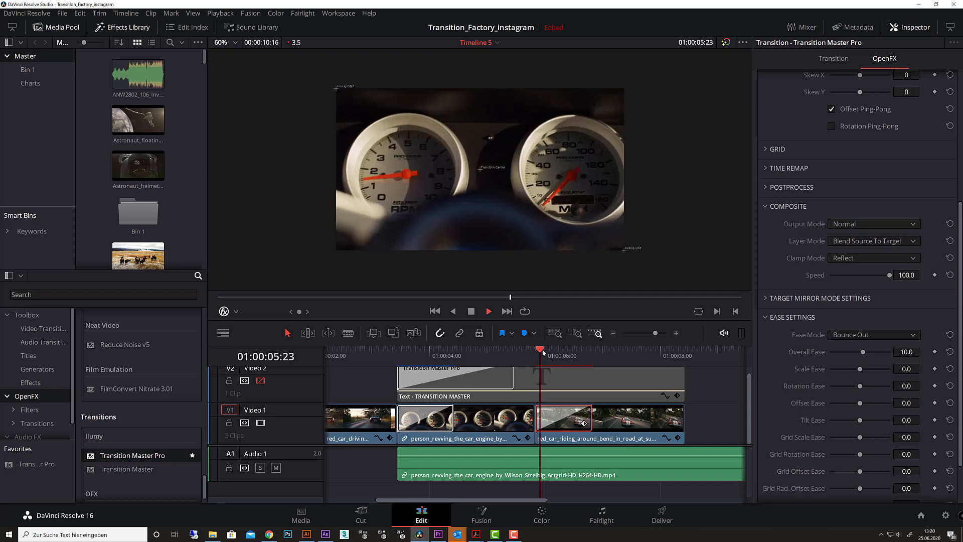
click(570, 354)
drag(558, 357, 539, 356)
key(space)
key(space)
key(space)
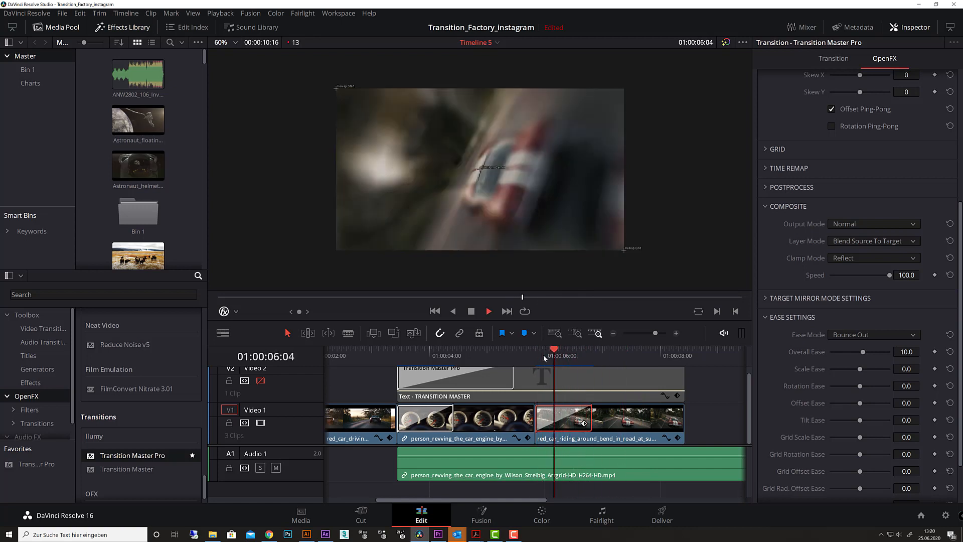
drag(559, 357, 540, 355)
key(space)
key(space)
click(560, 354)
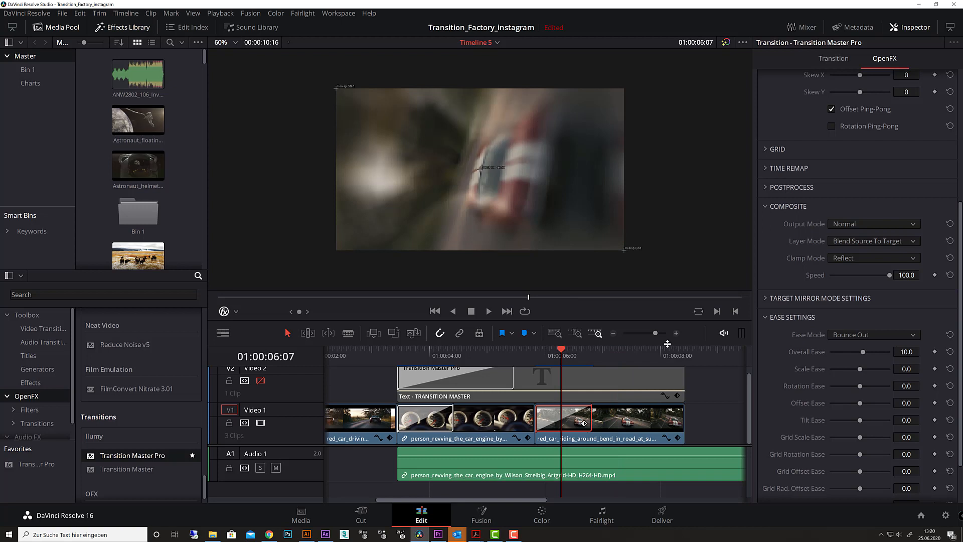
Show the Ease Curves output and set the Ease Mode to Bounce In&Out, scrubbing through the transition to check it
click(883, 226)
click(882, 270)
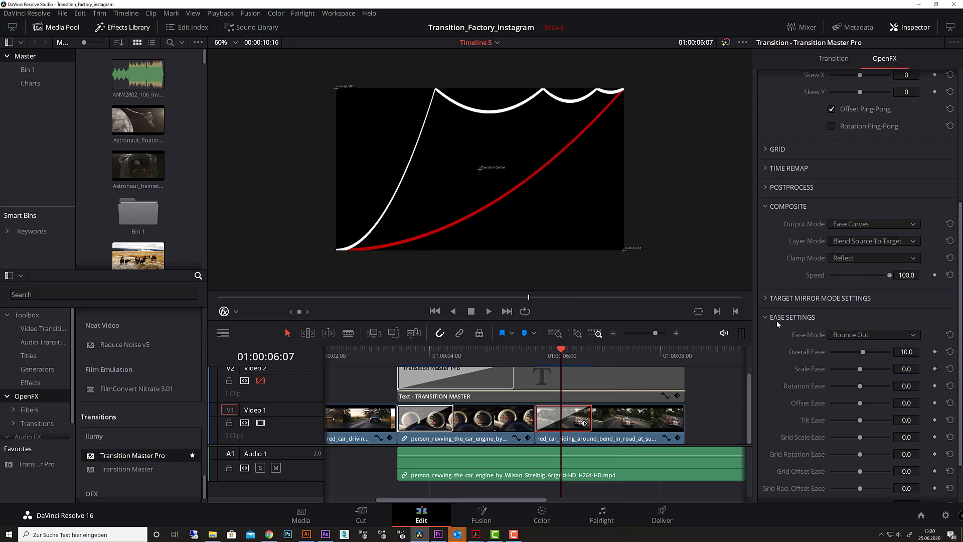
click(864, 337)
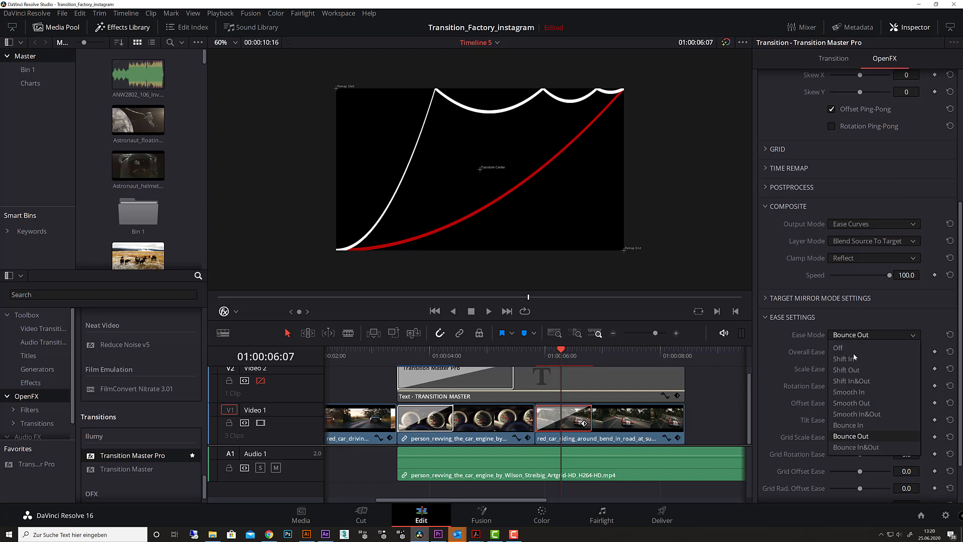
click(872, 447)
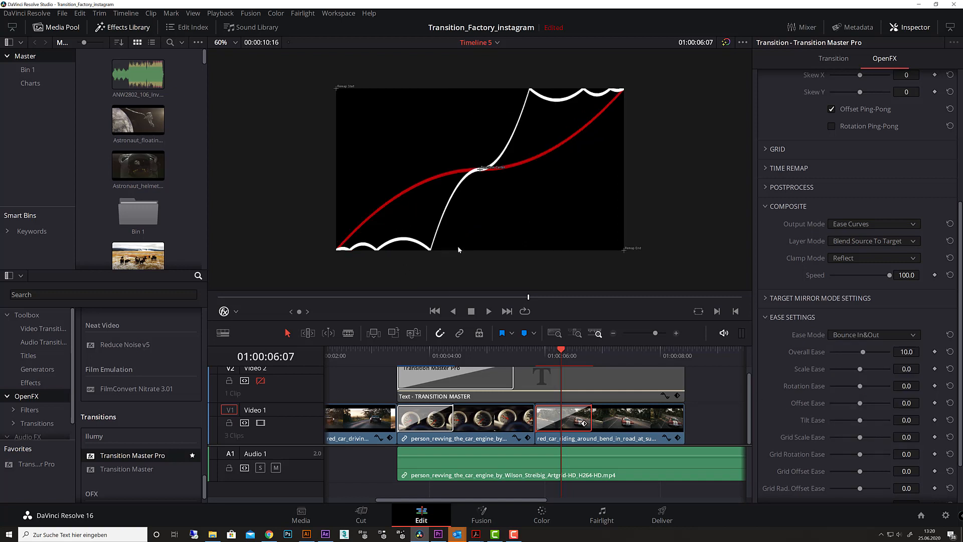
drag(555, 350, 581, 361)
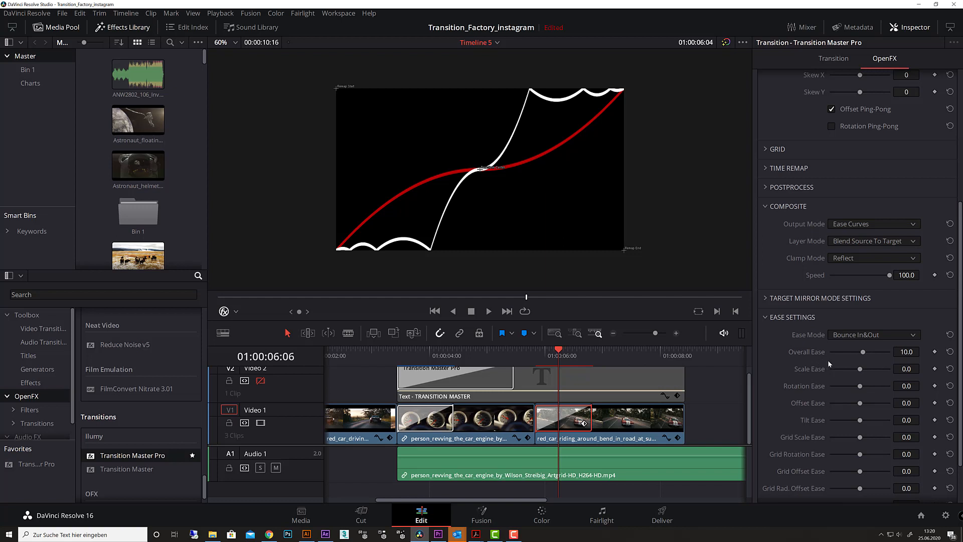
Set the Scale Ease to -13.6 and return the Output Mode to Normal
drag(863, 370, 855, 371)
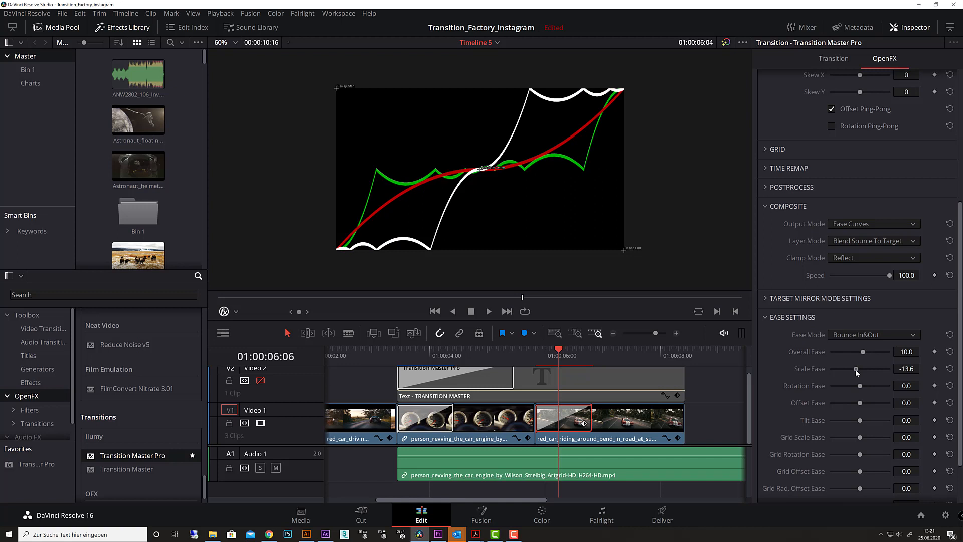
click(889, 336)
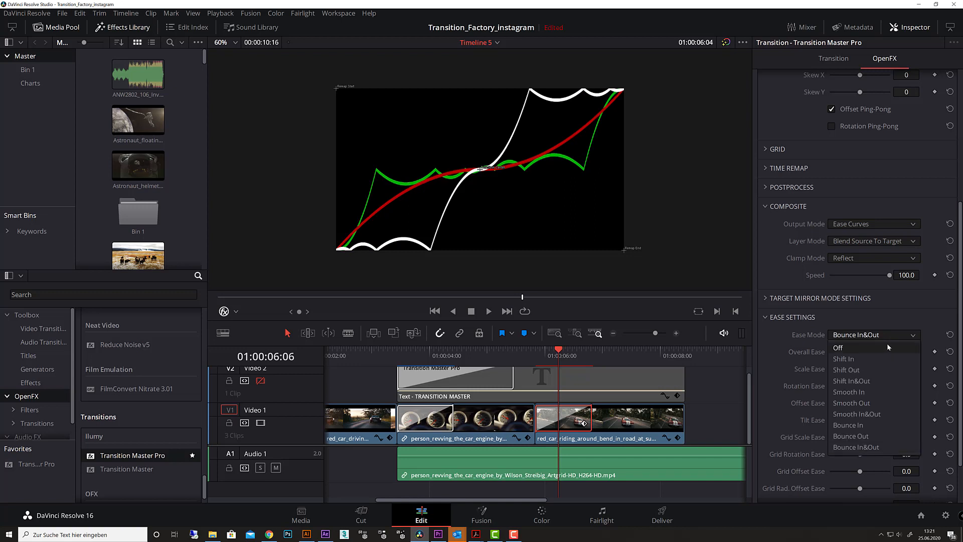
click(878, 227)
click(874, 236)
Play back and scrub through the transition repeatedly to review the Bounce In&Out easing with its separate scale easing
drag(558, 351, 535, 351)
key(space)
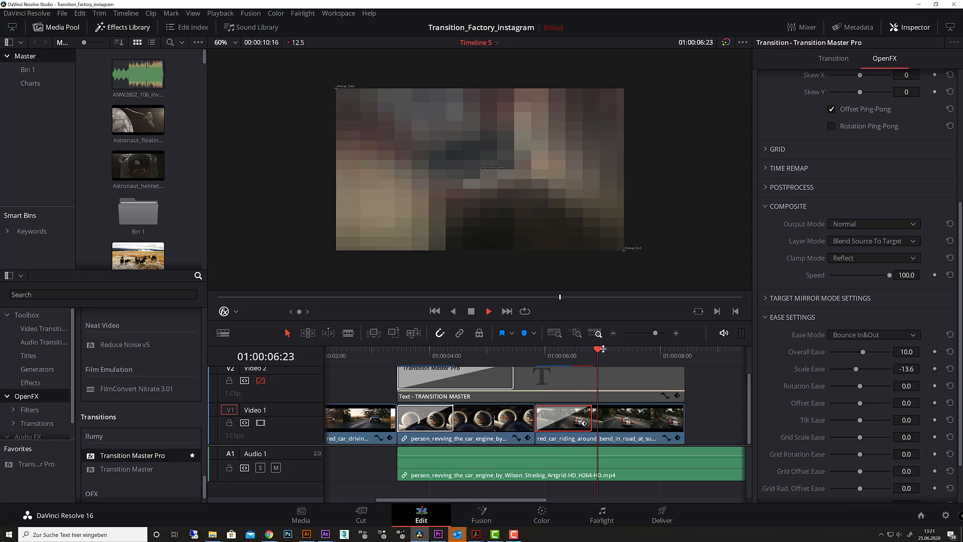
key(space)
drag(591, 360, 531, 356)
key(space)
key(space)
click(543, 354)
click(540, 353)
key(space)
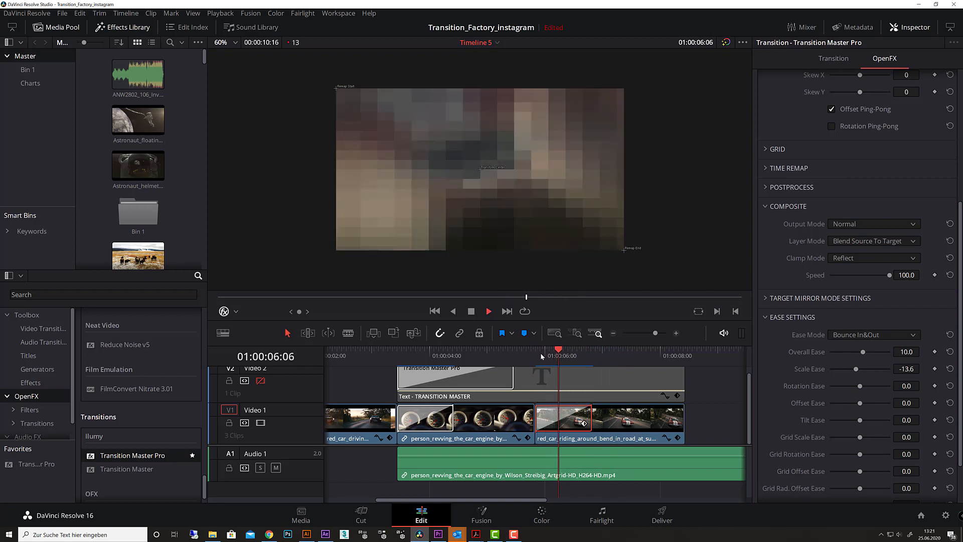
key(space)
click(552, 357)
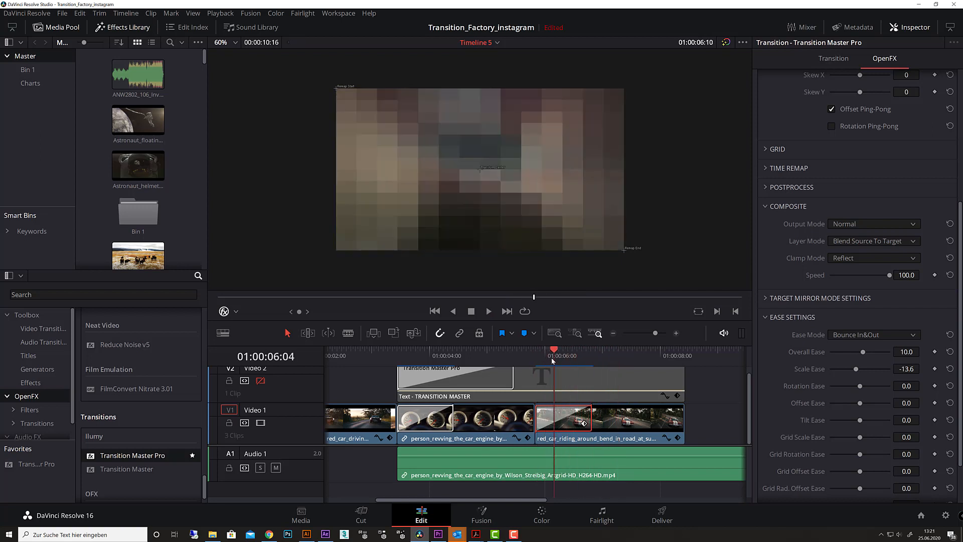
mouse_move(552, 357)
mouse_down()
mouse_move(562, 356)
mouse_move(552, 356)
mouse_up()
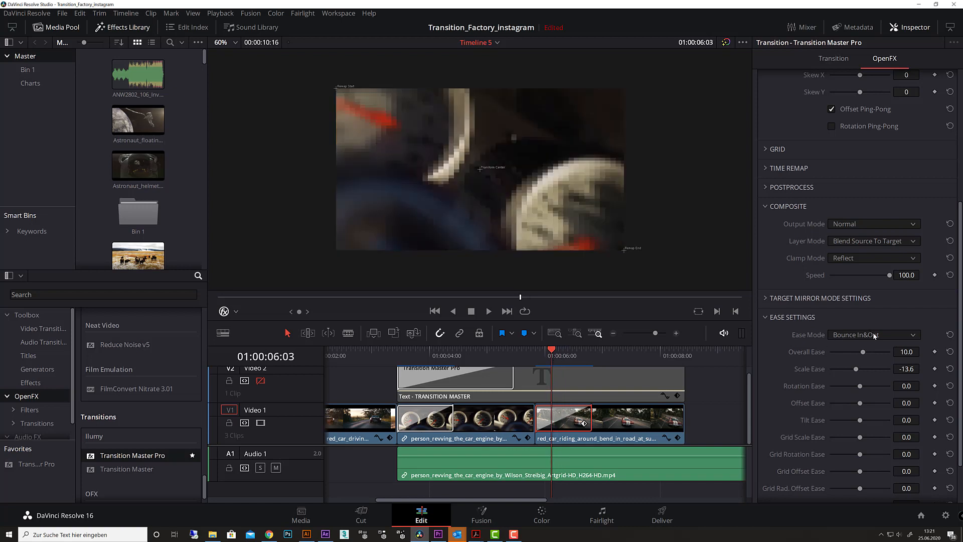
Show the Ease Curves output and set the Offset Ease to 18.6 and the Scale Ease to -3.4
click(870, 224)
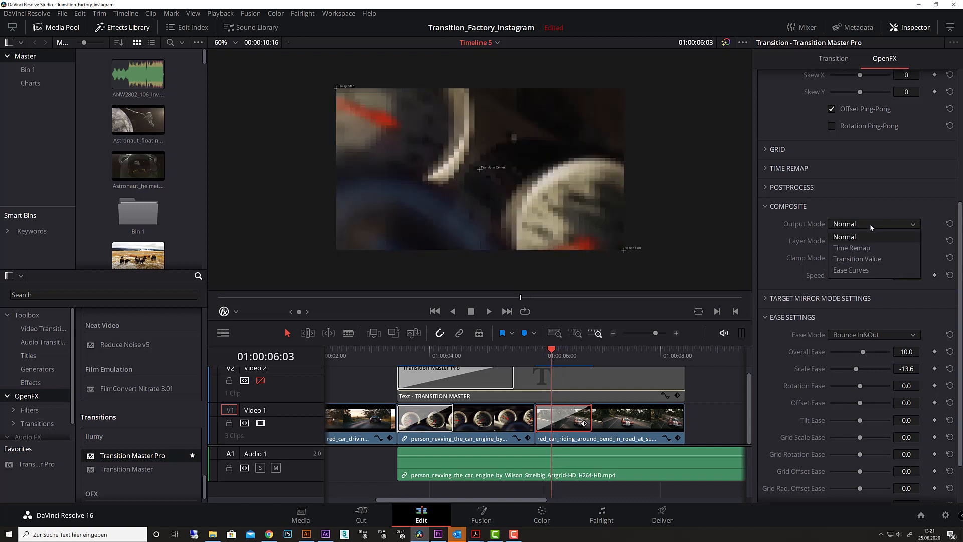
click(871, 267)
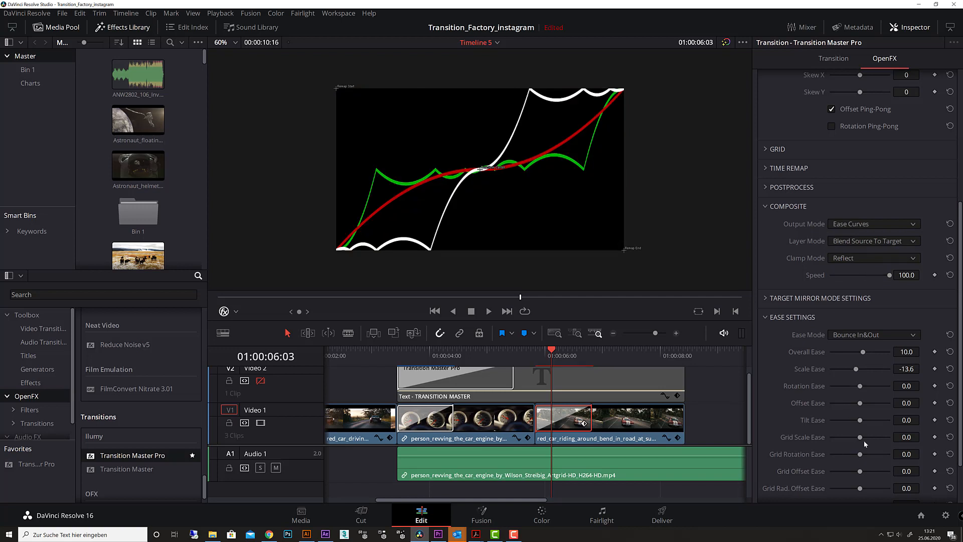
drag(864, 404, 864, 404)
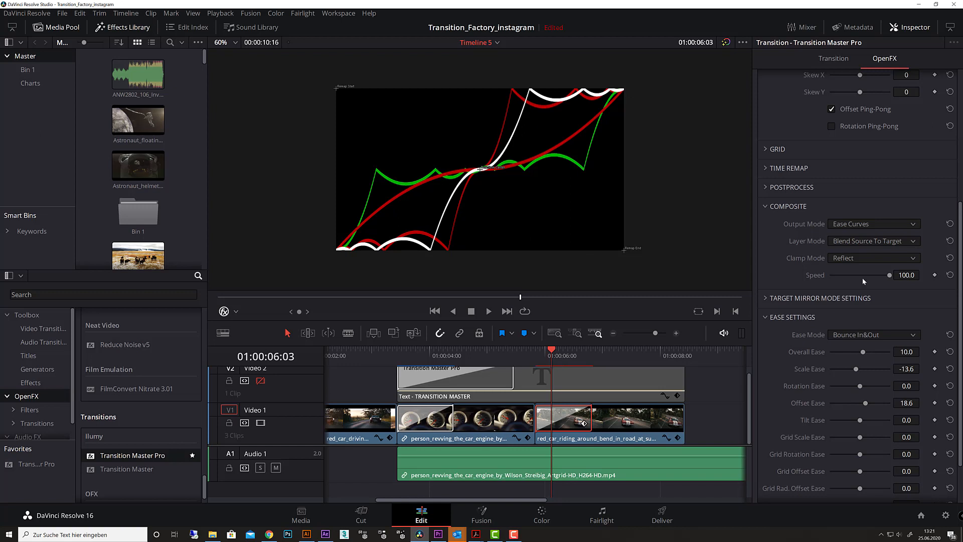
drag(857, 370, 859, 372)
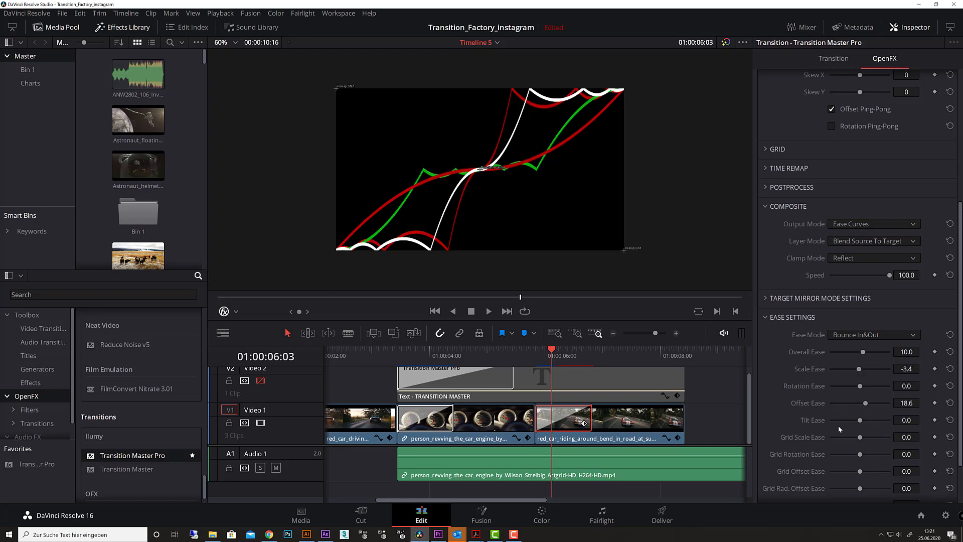
Set the Blend Ease to 8.5 and the Grid Rad. Offset Ease to 25.4
scroll(838, 428, down, 3)
drag(861, 465, 862, 466)
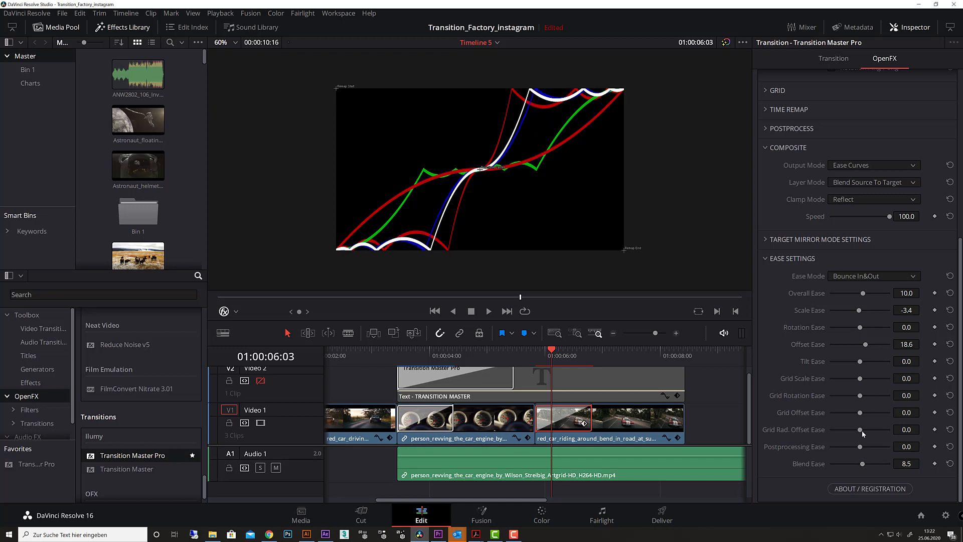
drag(862, 431, 866, 432)
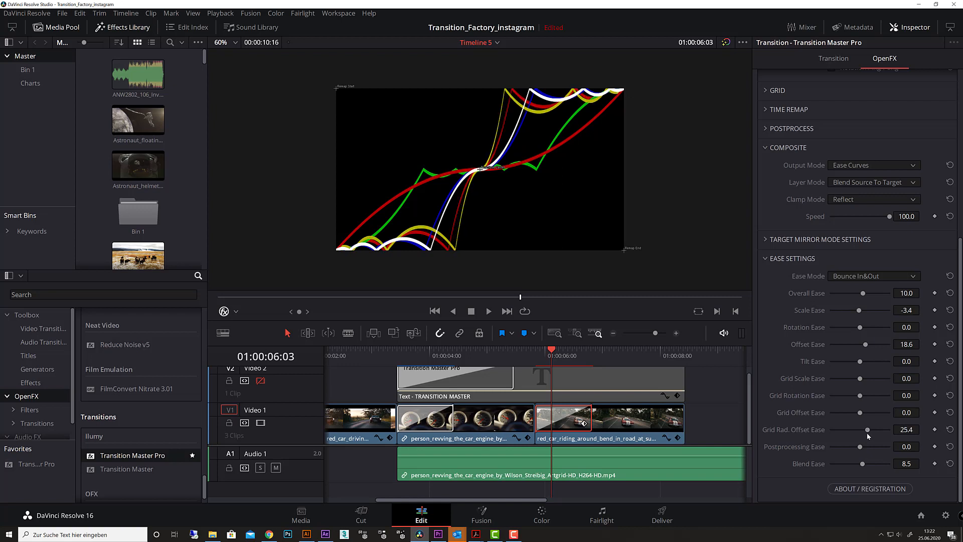
Reset the Ease Mode to Smooth In&Out and reset the Scale, Offset and Grid Rad. Offset Ease values to 0.0
click(948, 276)
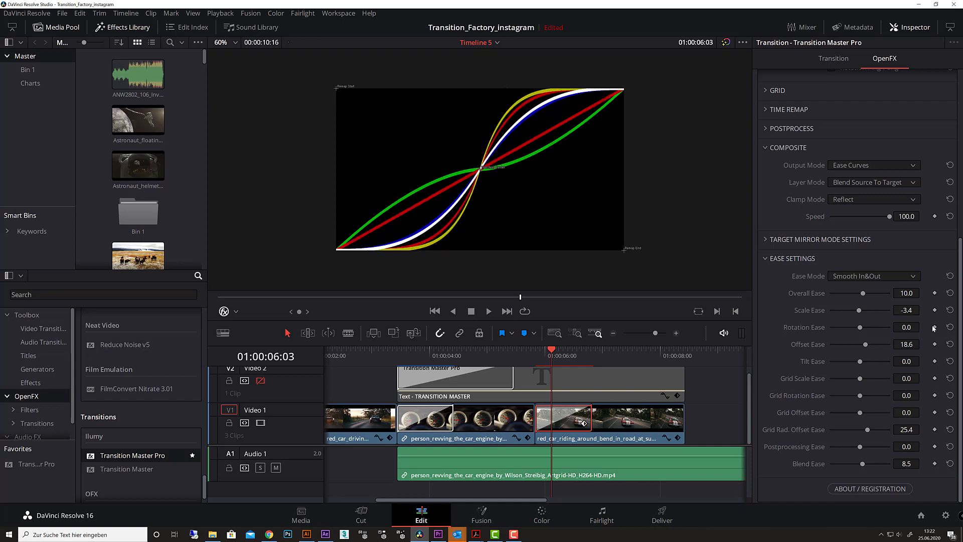
click(949, 429)
click(950, 344)
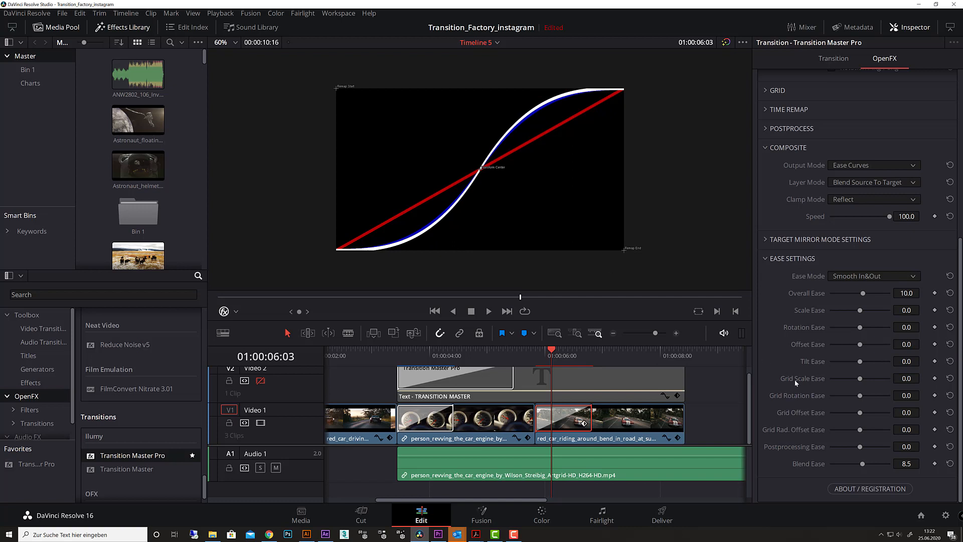
Collapse the Ease Settings and Target Mirror Mode Settings sections of the transition's parameters
click(766, 258)
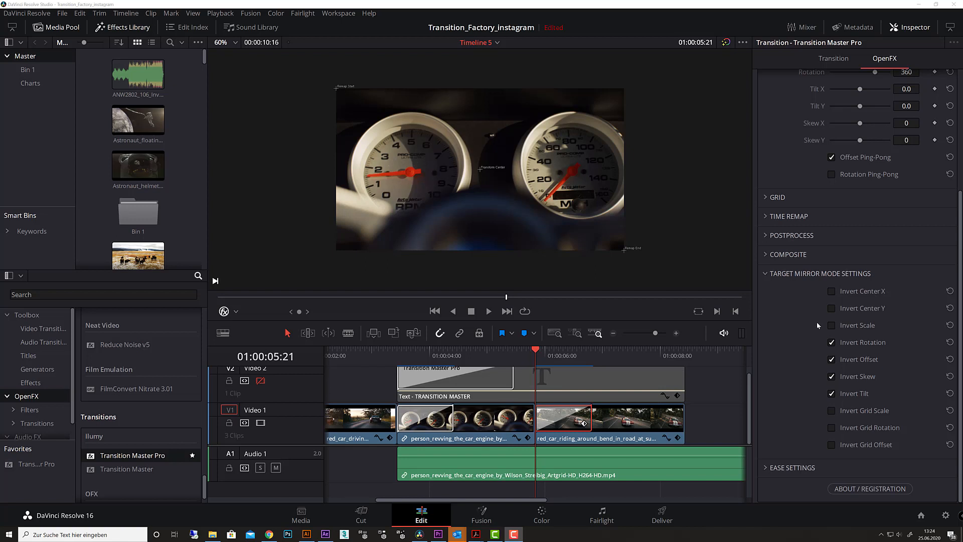
click(766, 273)
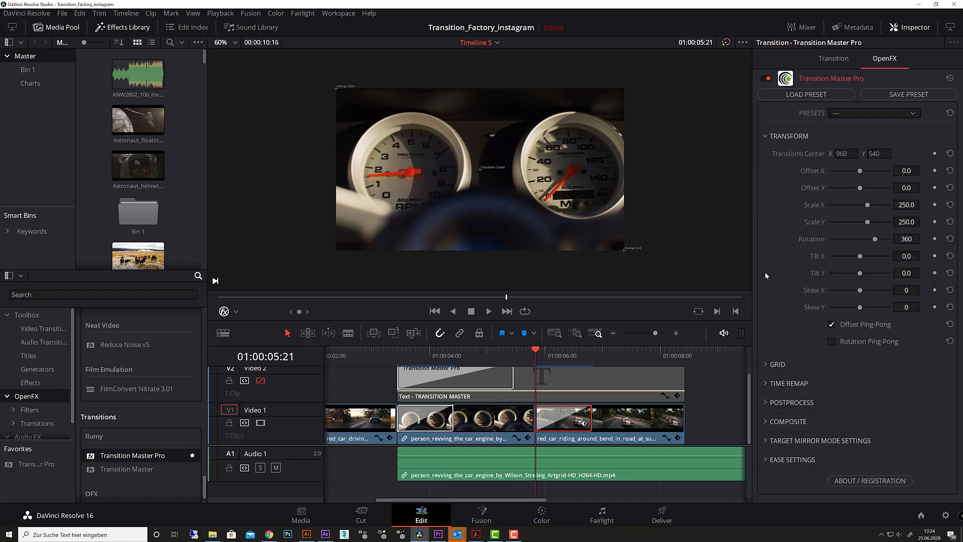